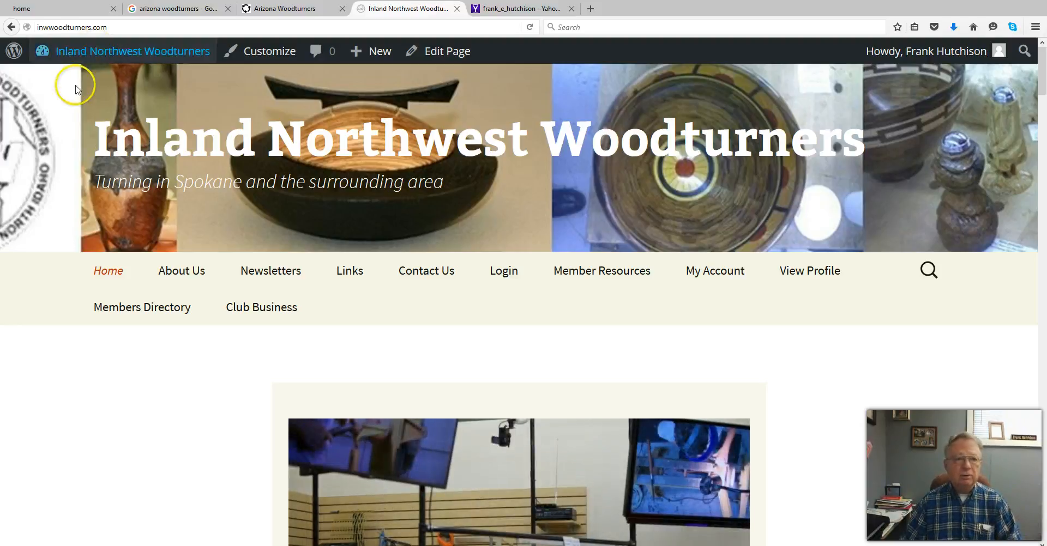
# Open the site's admin dashboard and list all of its pages.
pyautogui.moveTo(101, 58)
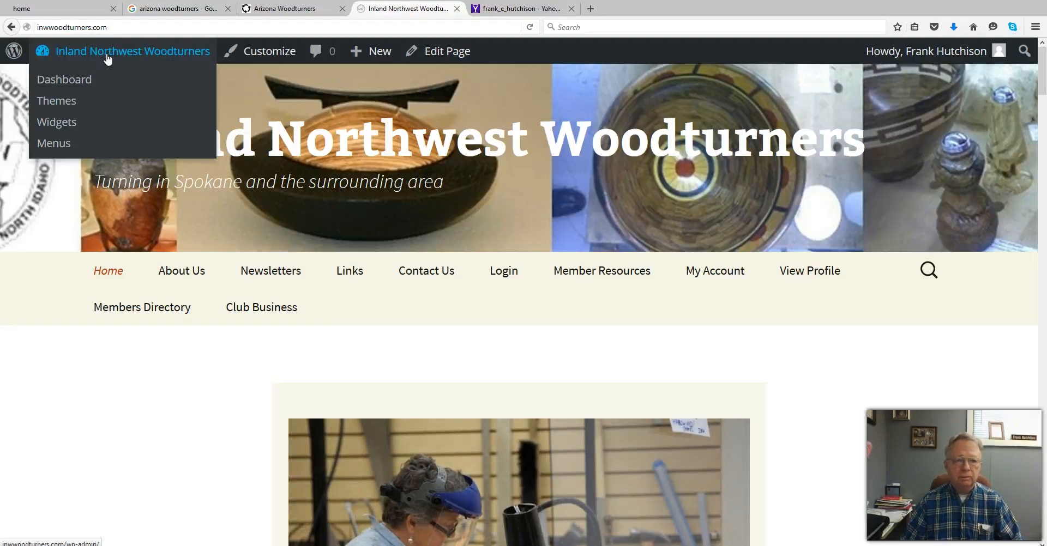
pyautogui.click(71, 81)
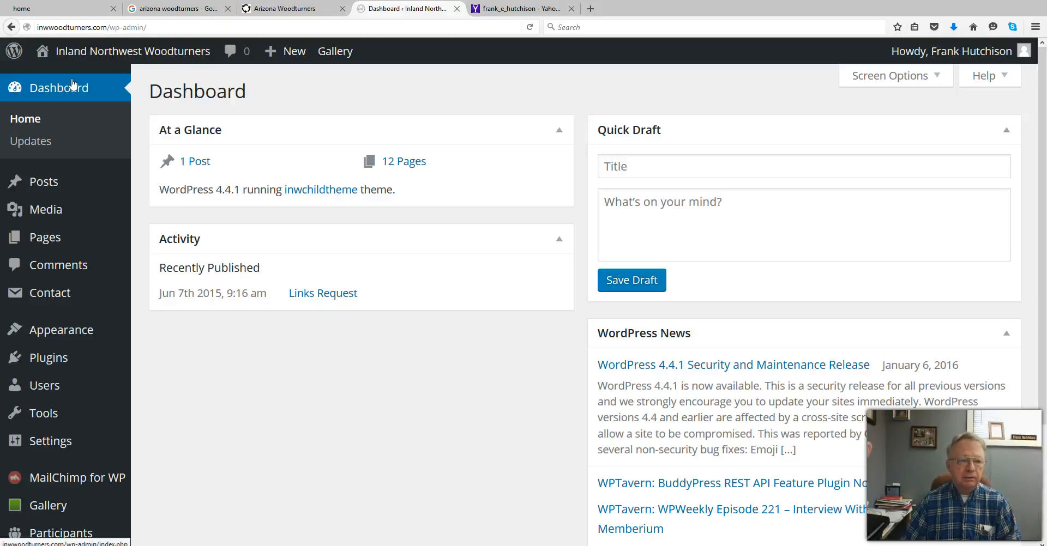
pyautogui.moveTo(51, 241)
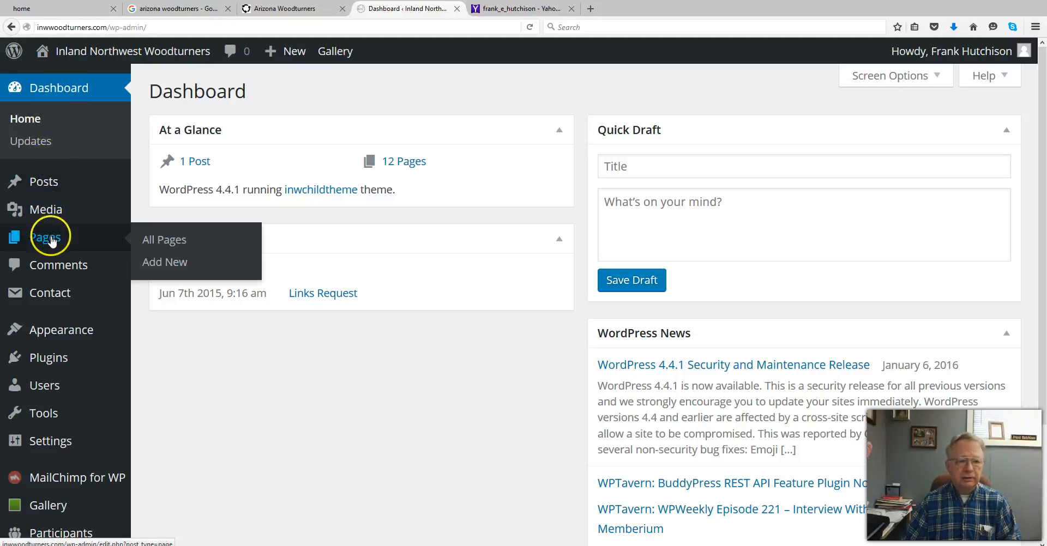
pyautogui.click(171, 244)
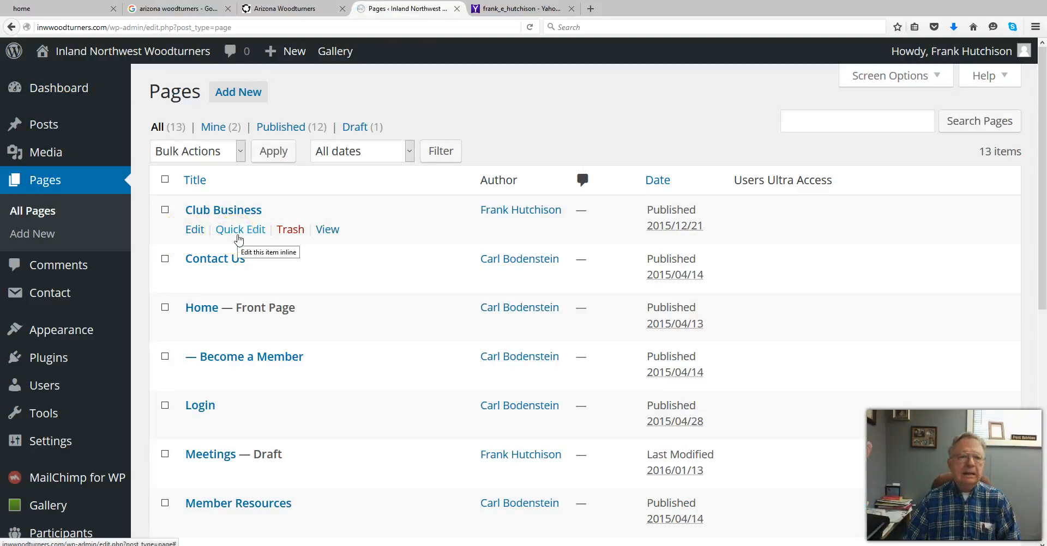
# Open the Links page for editing and edit its first Visual Editor widget, which holds the links text.
pyautogui.scroll(-6, 238, 240)
pyautogui.scroll(5, 238, 246)
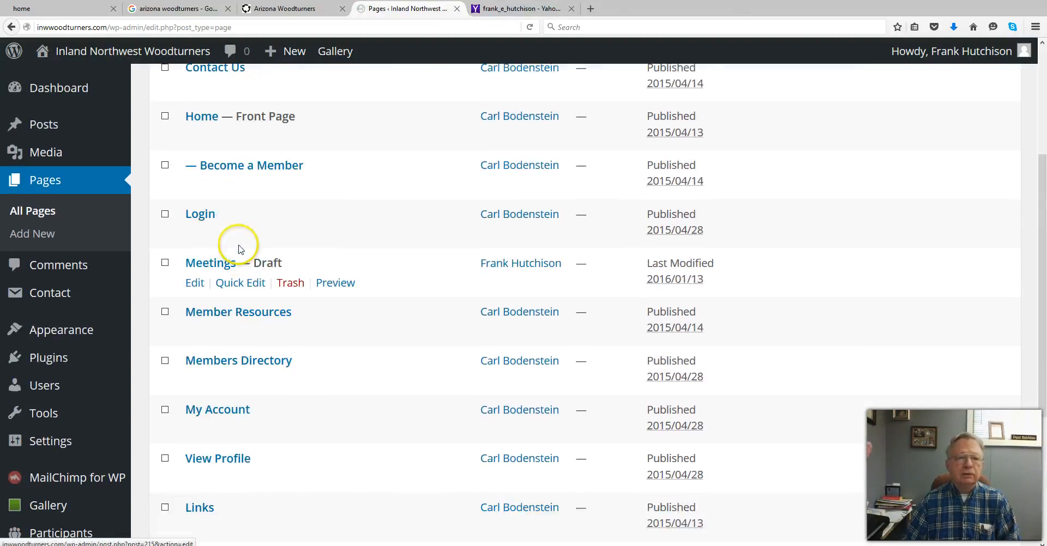
pyautogui.scroll(-6, 265, 234)
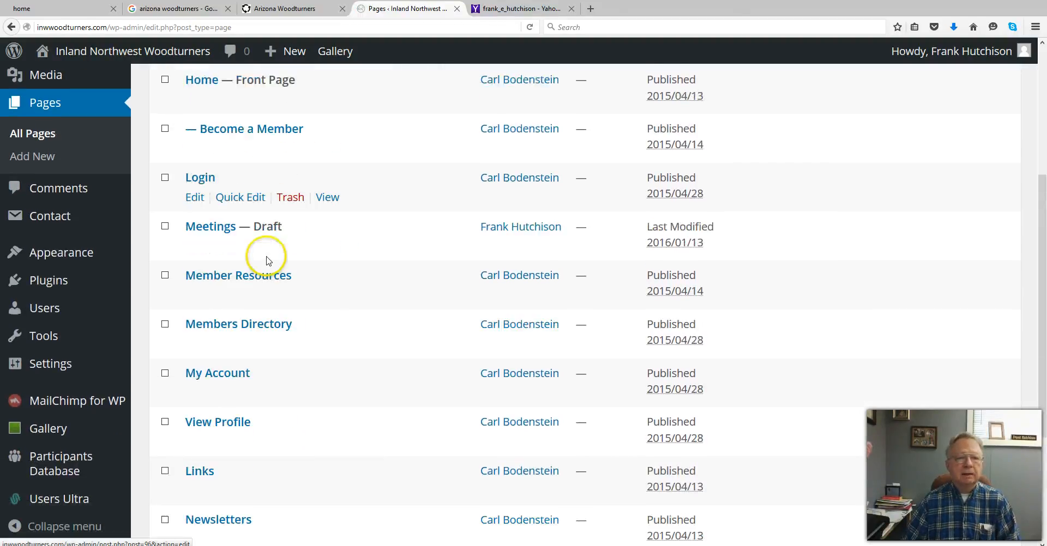
pyautogui.scroll(-3, 265, 264)
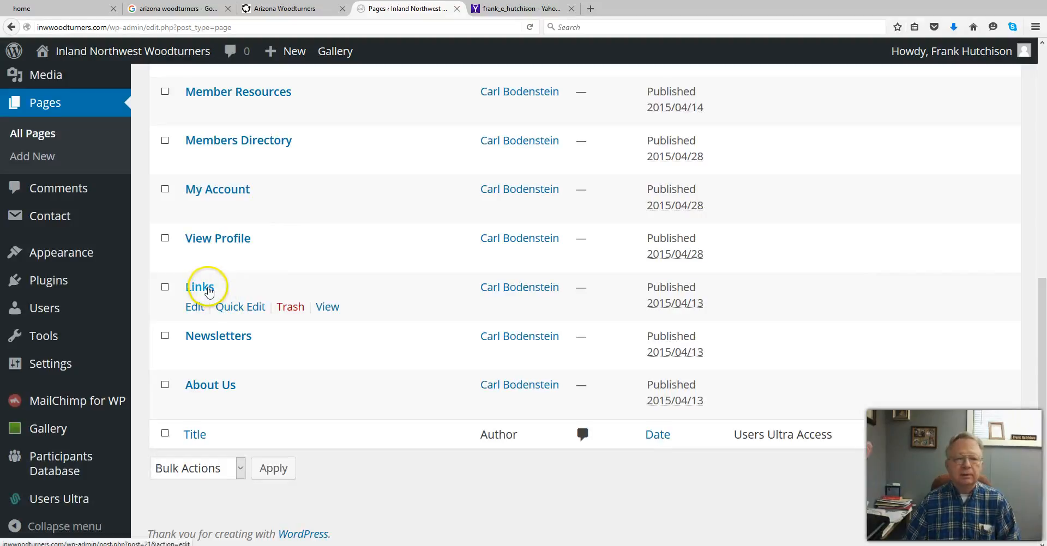
pyautogui.click(197, 308)
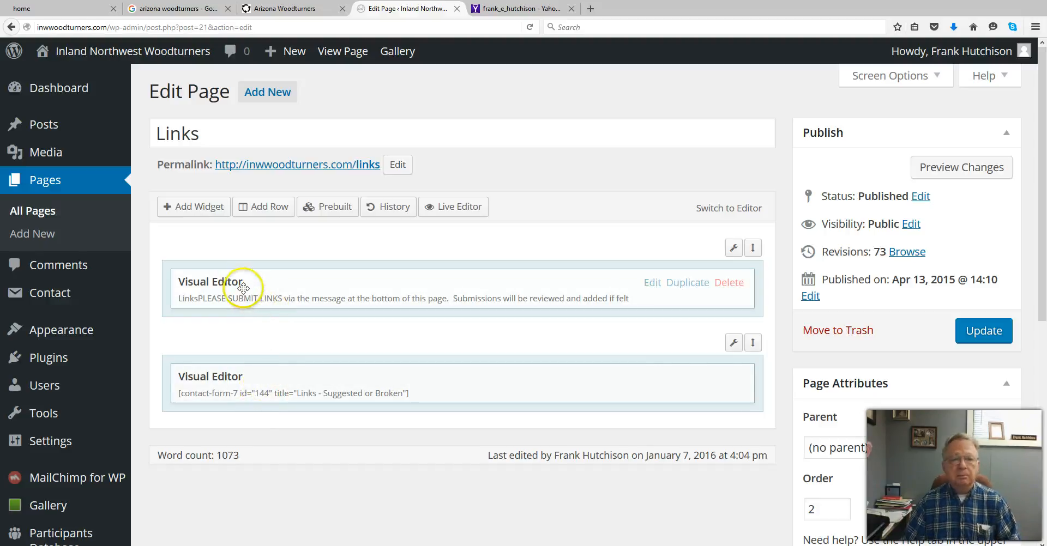
pyautogui.click(652, 282)
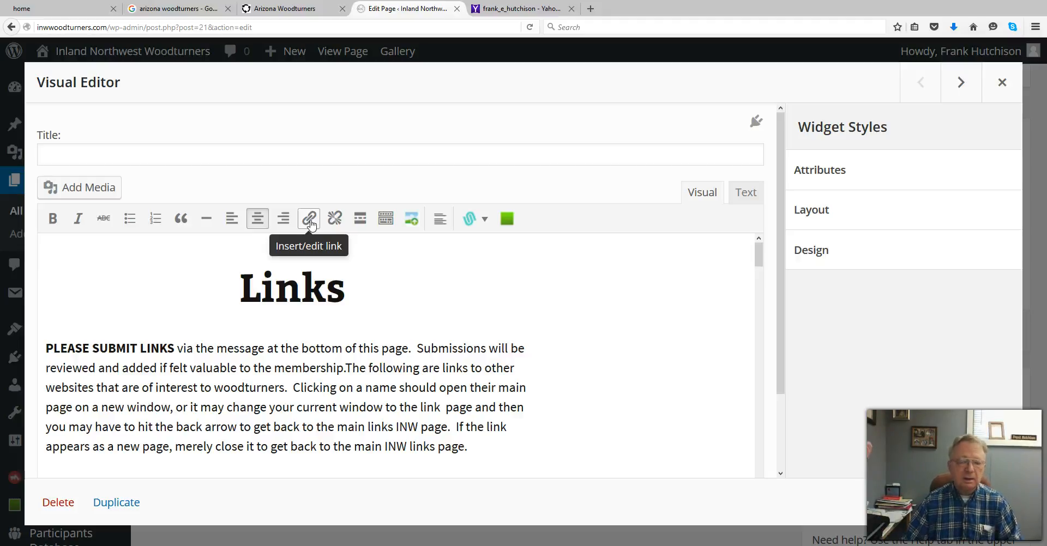
pyautogui.scroll(-6, 310, 374)
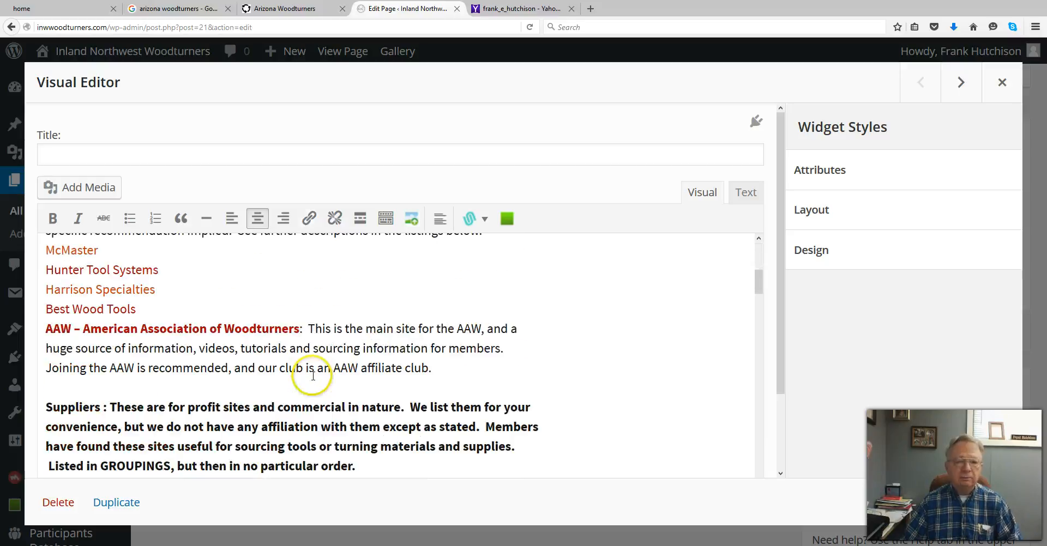
pyautogui.scroll(3, 303, 335)
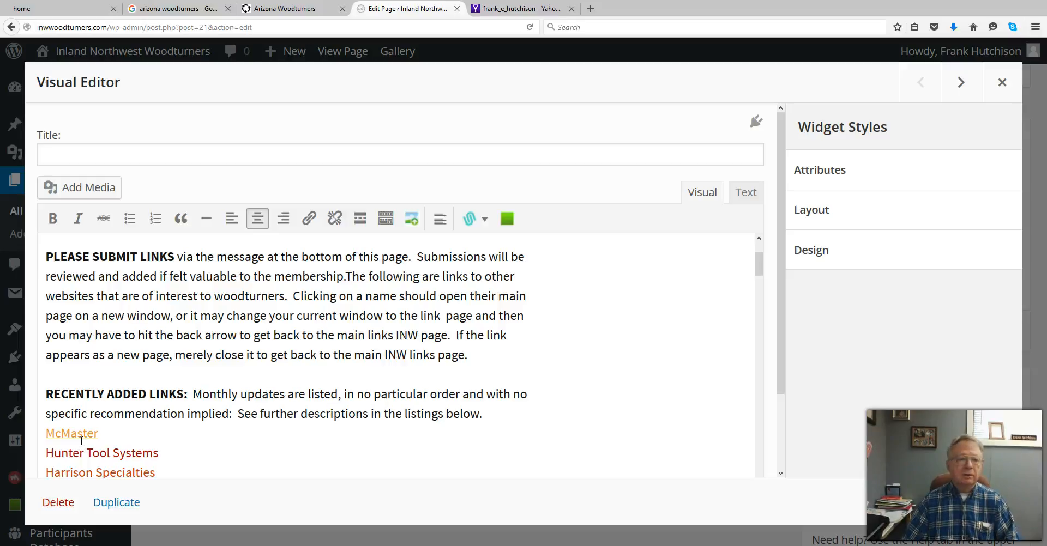
pyautogui.click(102, 436)
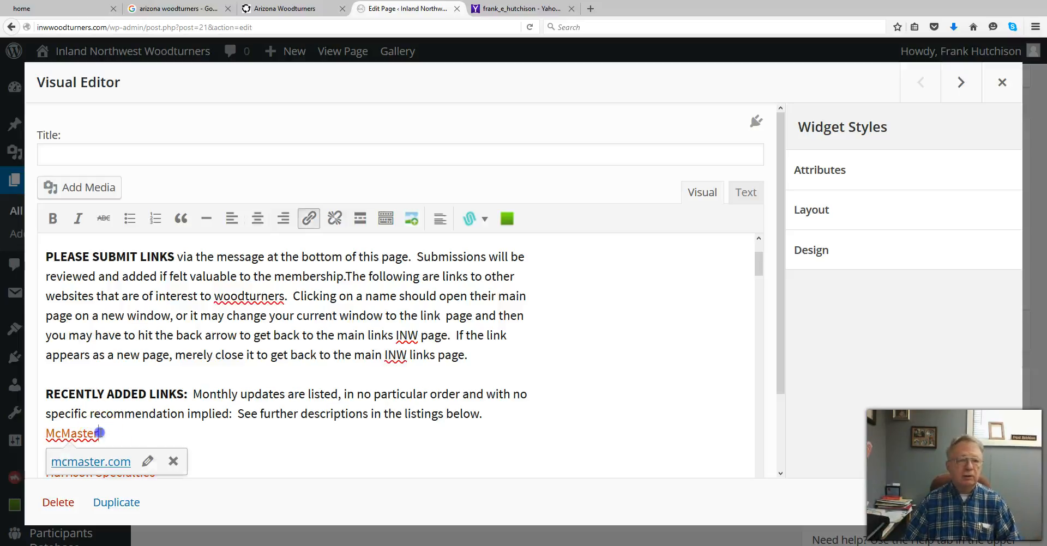
pyautogui.write('-')
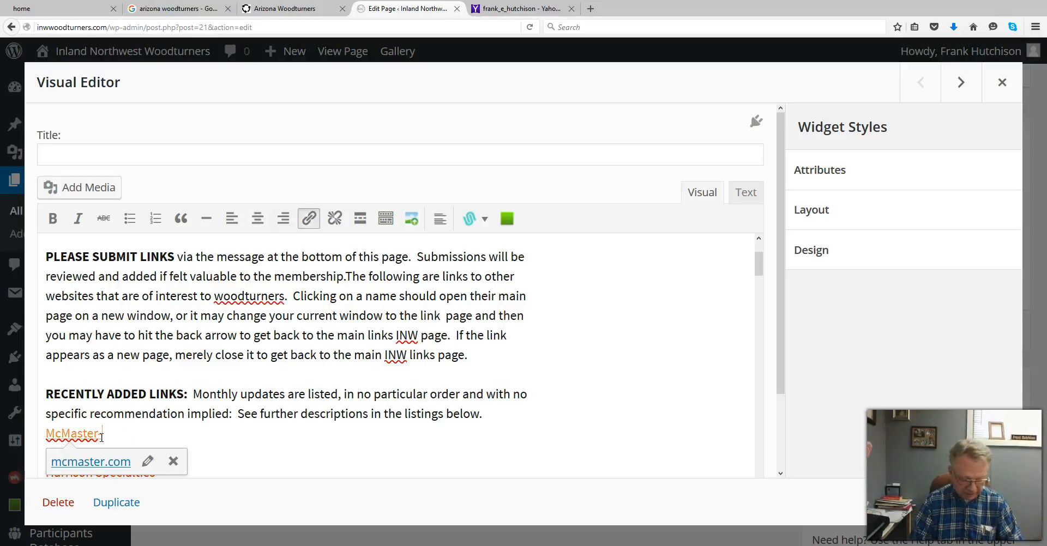
pyautogui.write('Carr')
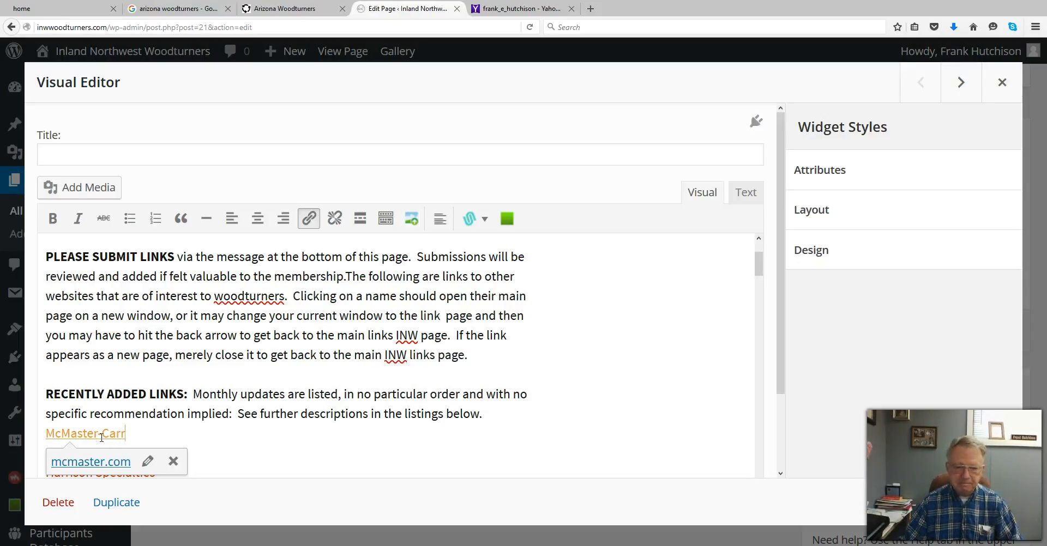
pyautogui.press('BackSpace')
pyautogui.press('BackSpace')
pyautogui.press('BackSpace')
pyautogui.press('BackSpace')
pyautogui.press('BackSpace')
pyautogui.click(236, 455)
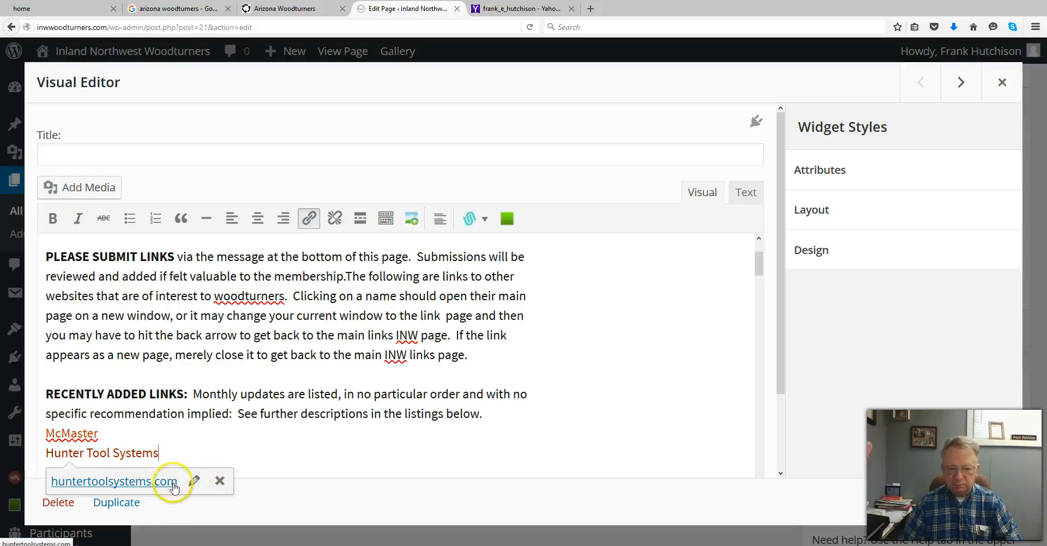
# Change the link text of the McMaster entry under RECENTLY ADDED LINKS to "McMaster-Carr" through the link settings.
pyautogui.click(87, 431)
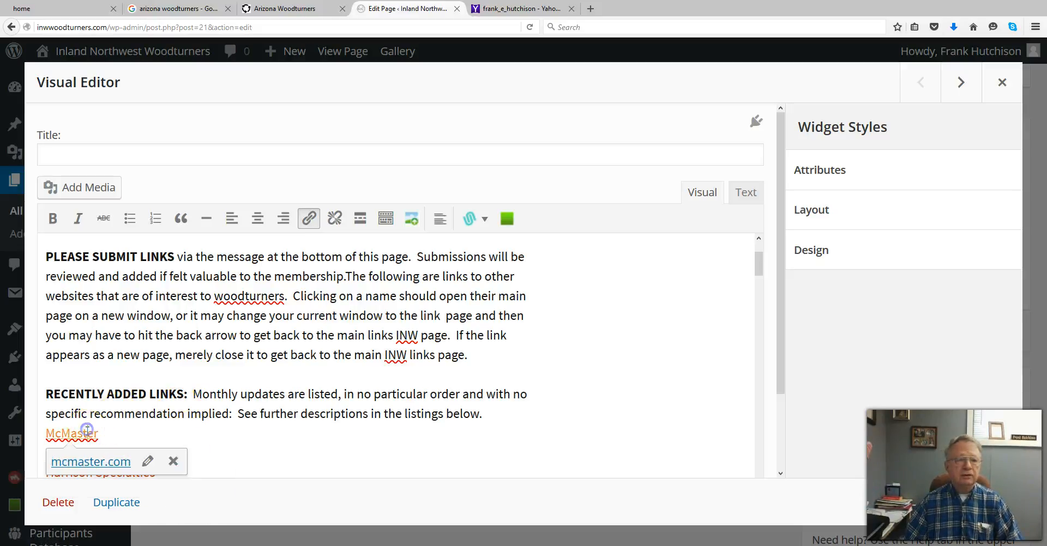
pyautogui.click(309, 219)
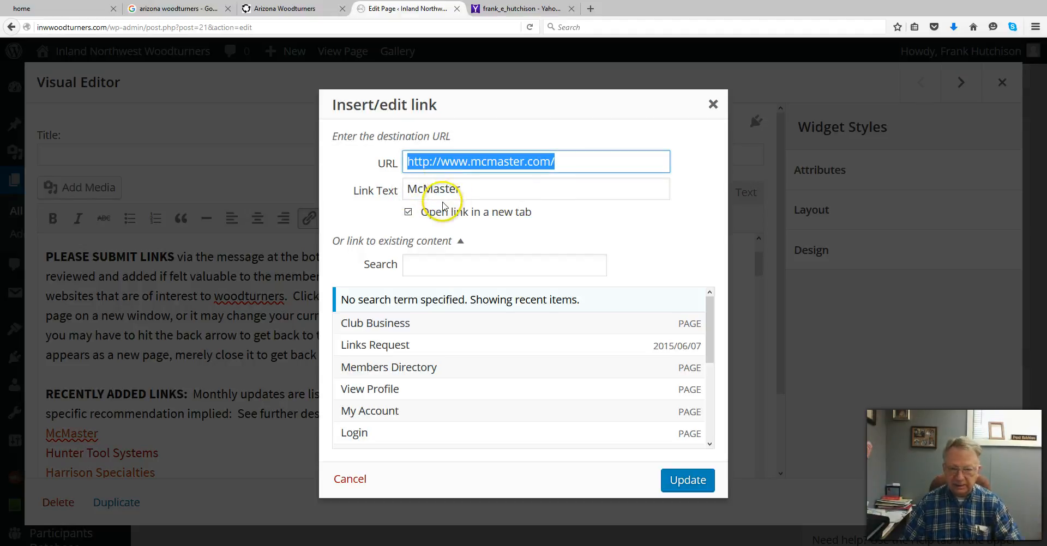
pyautogui.click(468, 192)
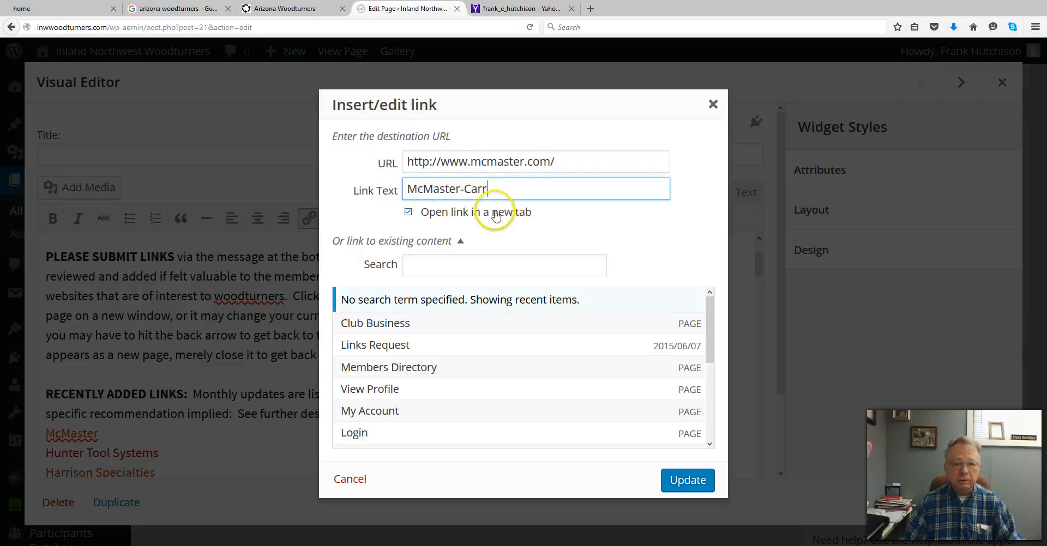
pyautogui.click(688, 482)
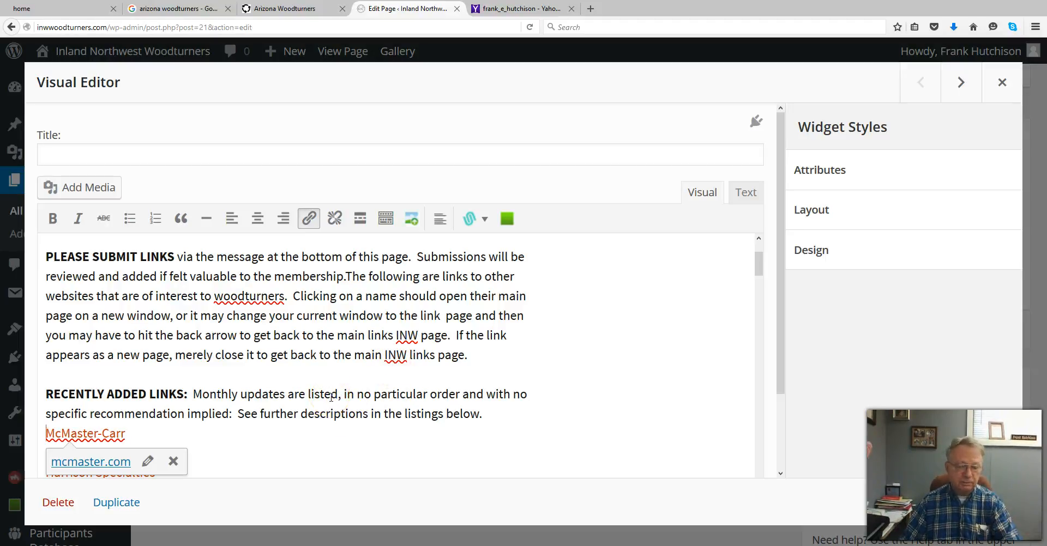
# Change the Craft Supplies link's text to "Craft Supplies USA" and make it open in a new tab.
pyautogui.scroll(-3, 330, 397)
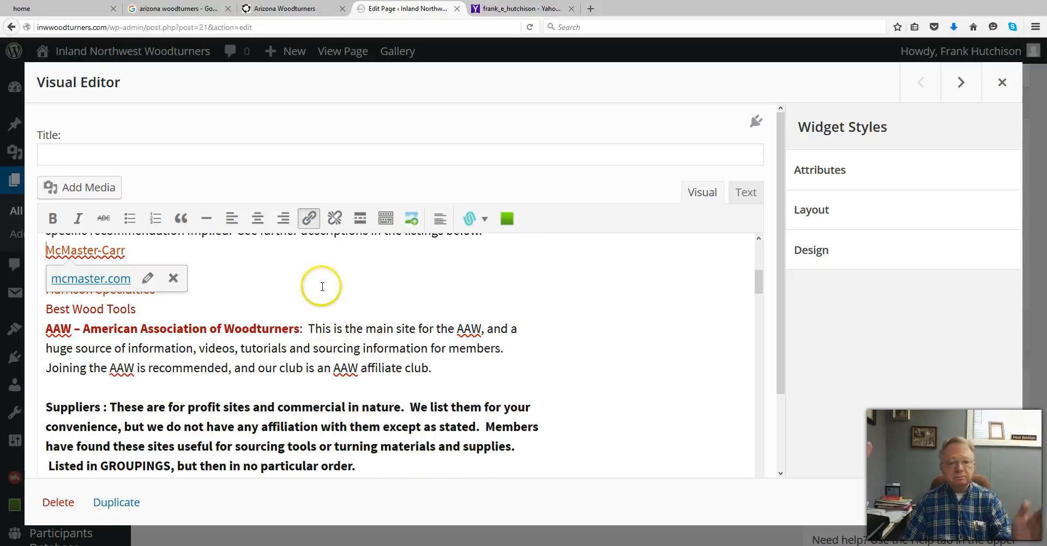
pyautogui.scroll(-2, 312, 300)
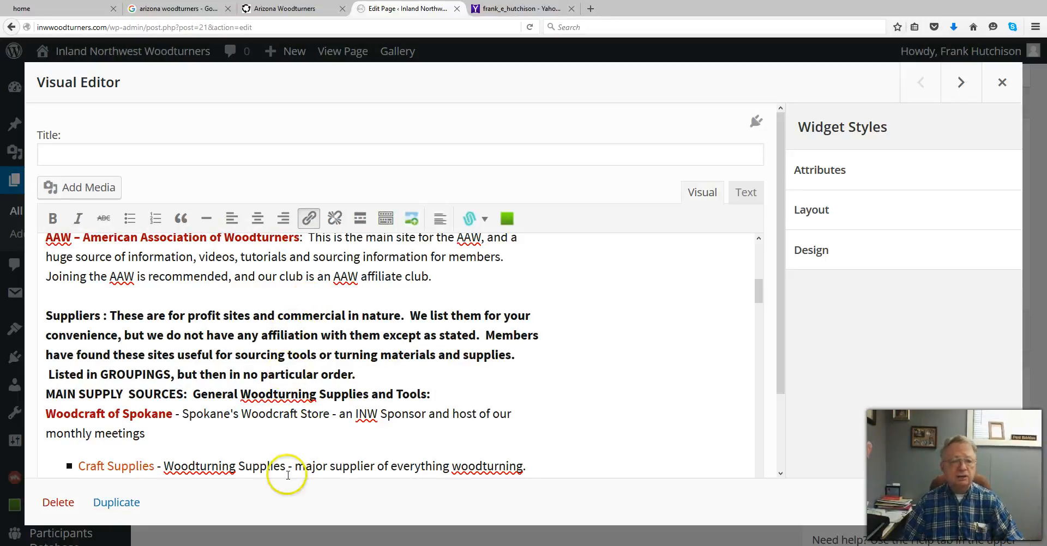
pyautogui.click(122, 467)
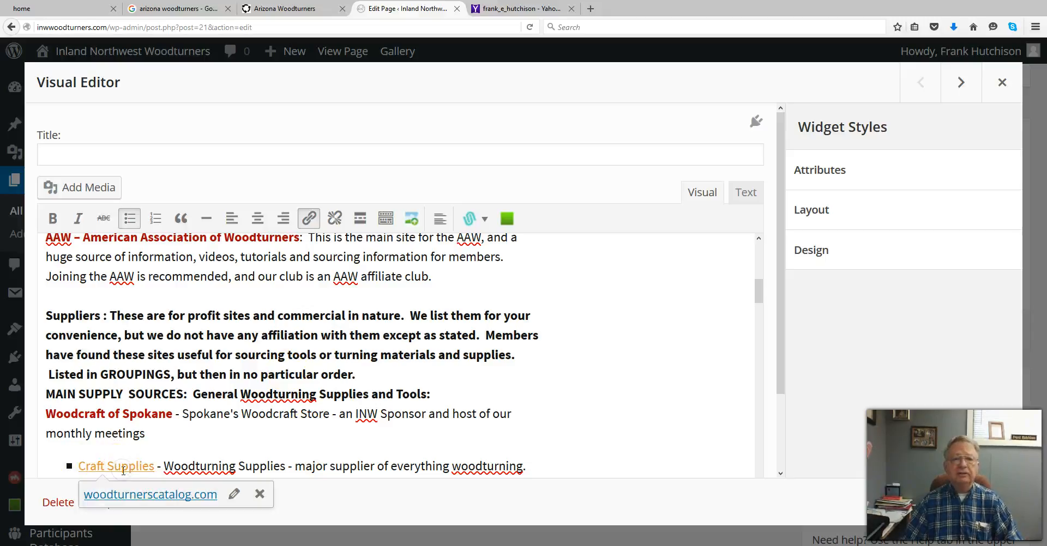
pyautogui.click(309, 218)
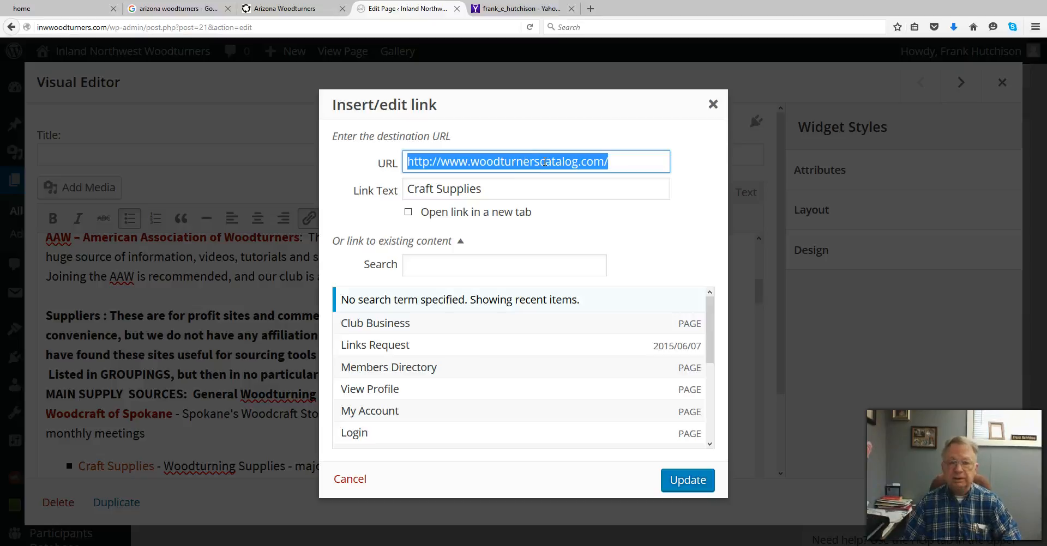
pyautogui.click(482, 189)
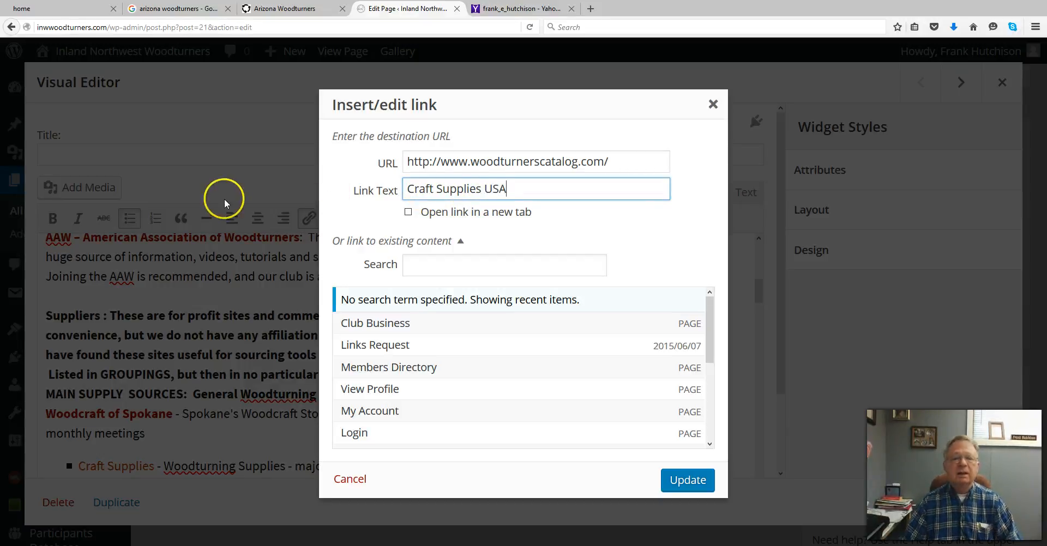
pyautogui.click(409, 214)
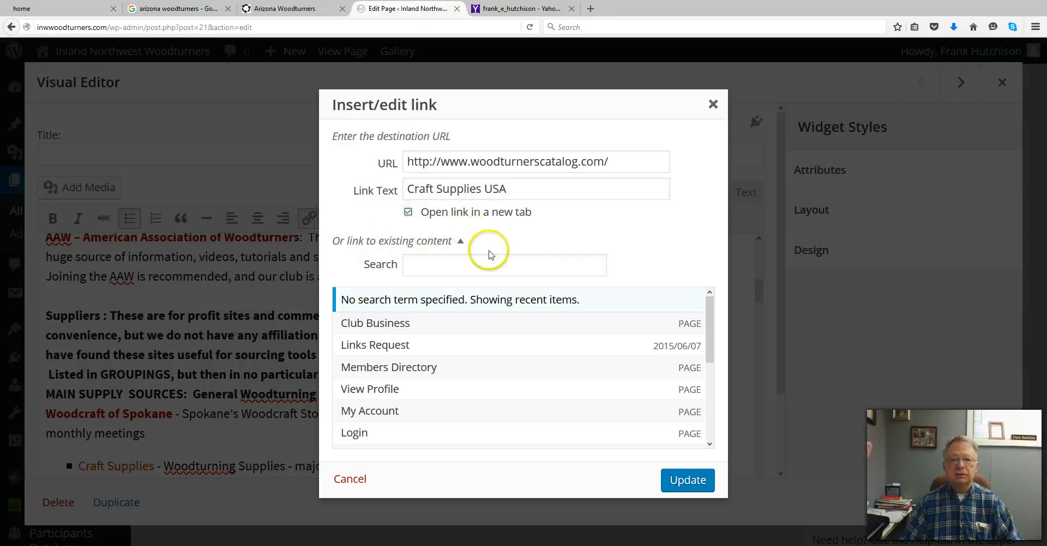
pyautogui.click(687, 482)
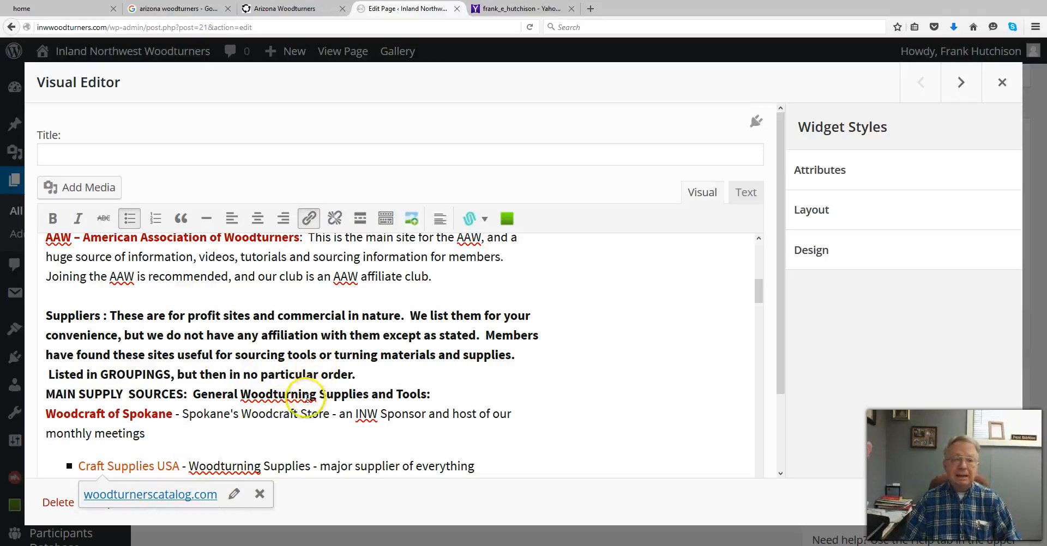
# Open the Lee Valley link from the supplier list in a new browser tab and enter its United States site.
pyautogui.scroll(1, 305, 405)
pyautogui.scroll(3, 304, 404)
pyautogui.scroll(-8, 304, 406)
pyautogui.scroll(-4, 305, 406)
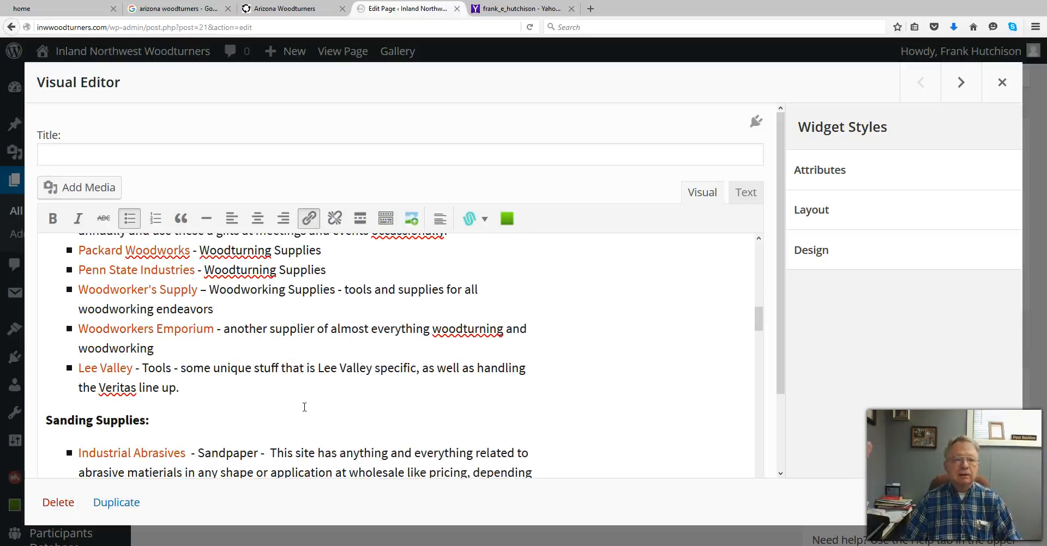
pyautogui.scroll(-3, 304, 408)
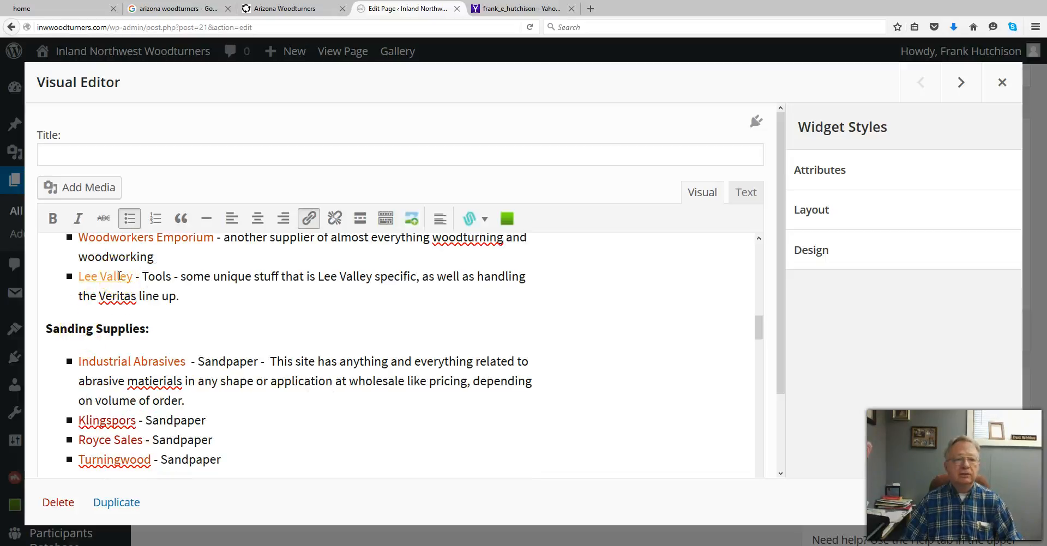
pyautogui.click(119, 277)
pyautogui.rightClick(116, 278)
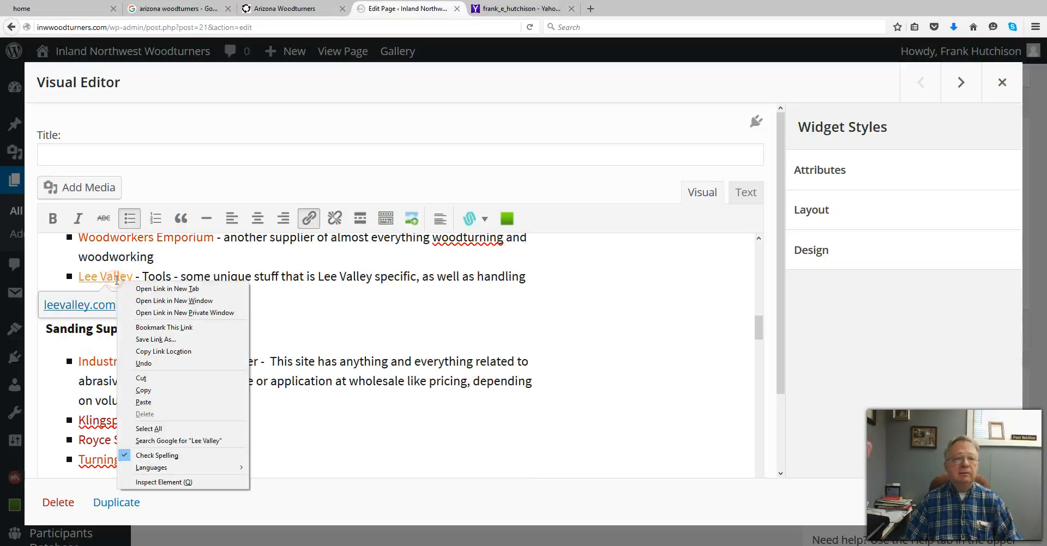
pyautogui.click(183, 288)
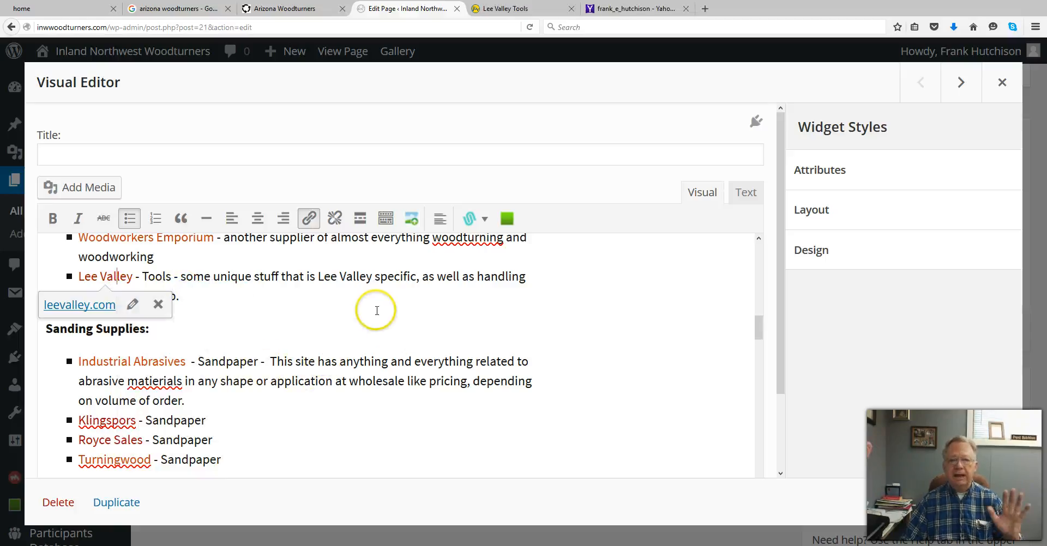
pyautogui.click(545, 8)
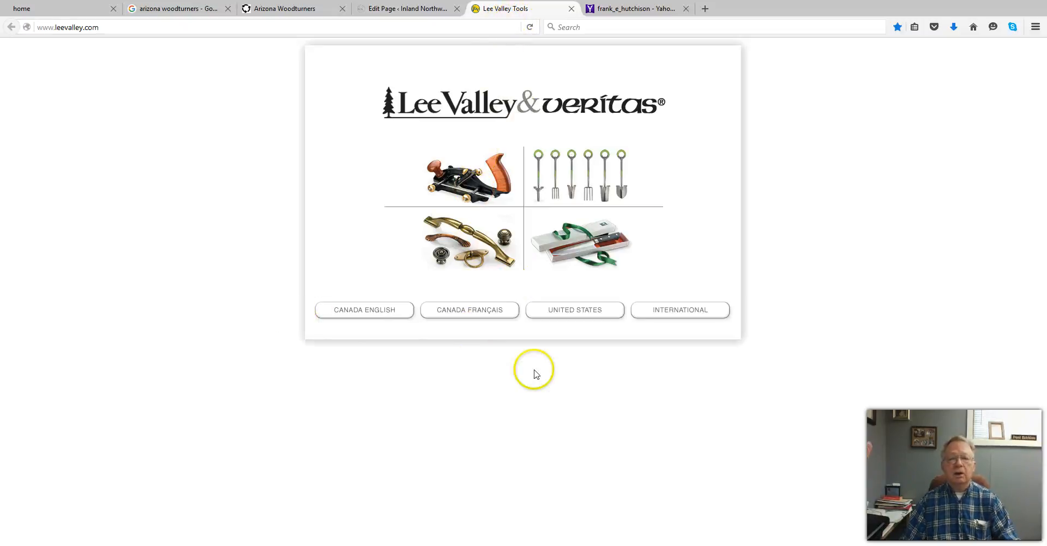
pyautogui.click(579, 311)
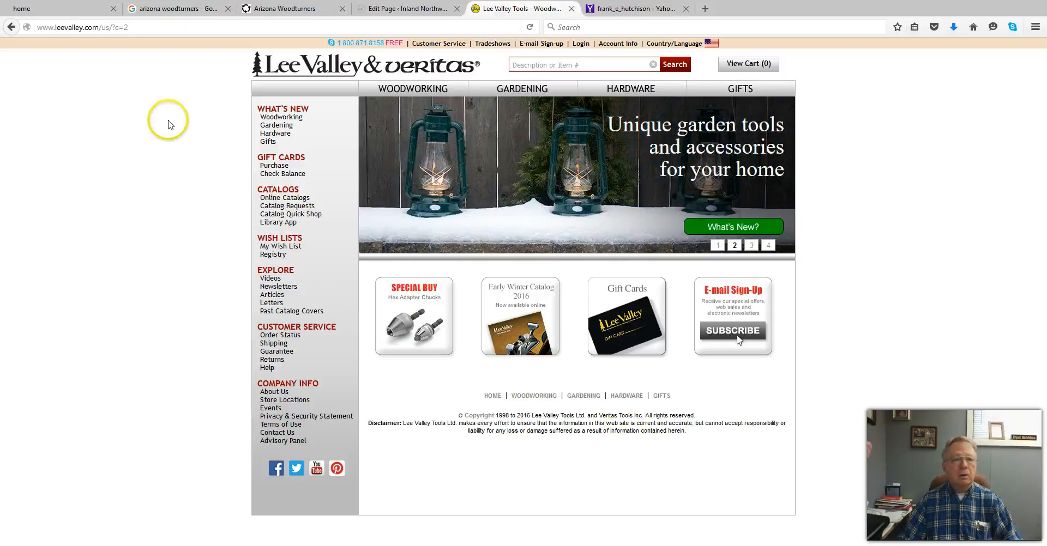
pyautogui.moveTo(136, 27); pyautogui.dragTo(25, 30)
pyautogui.hotkey('ctrl', 'c')
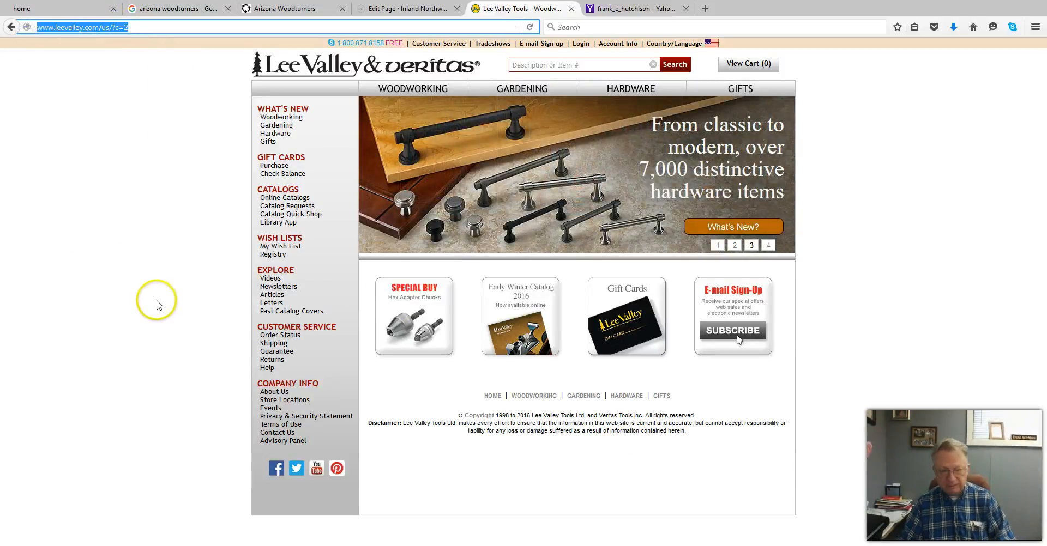
pyautogui.click(420, 9)
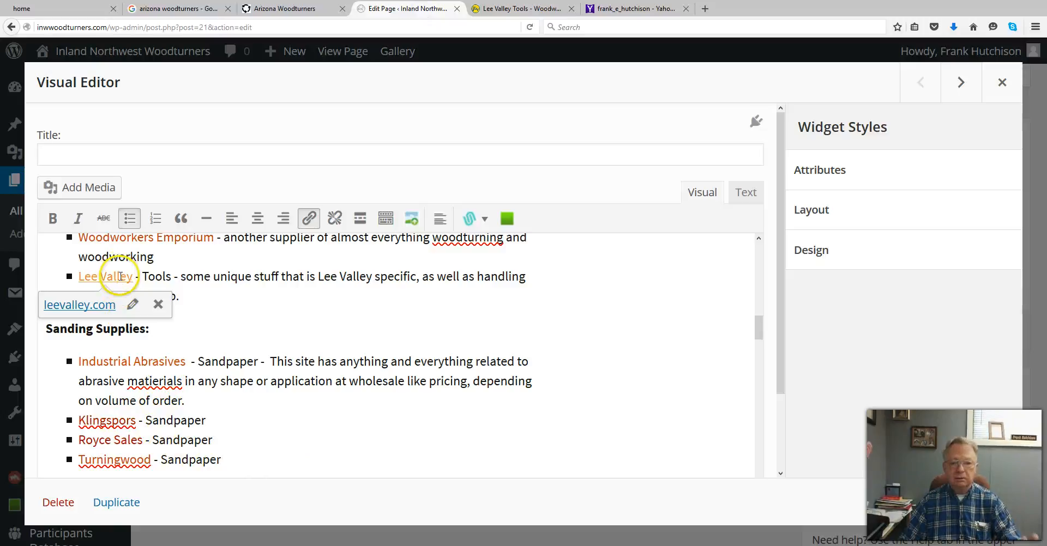
pyautogui.click(310, 219)
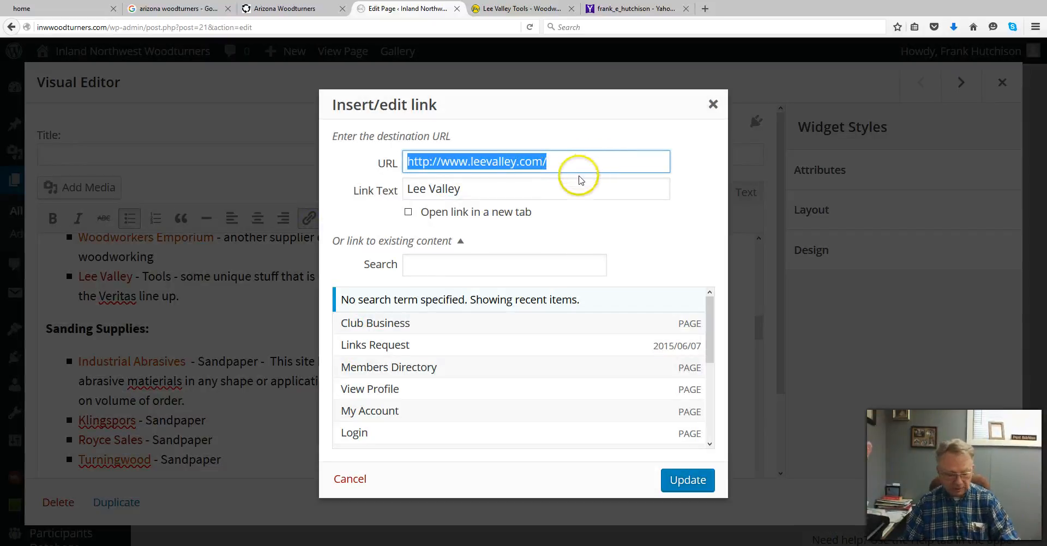
pyautogui.hotkey('ctrl', 'v')
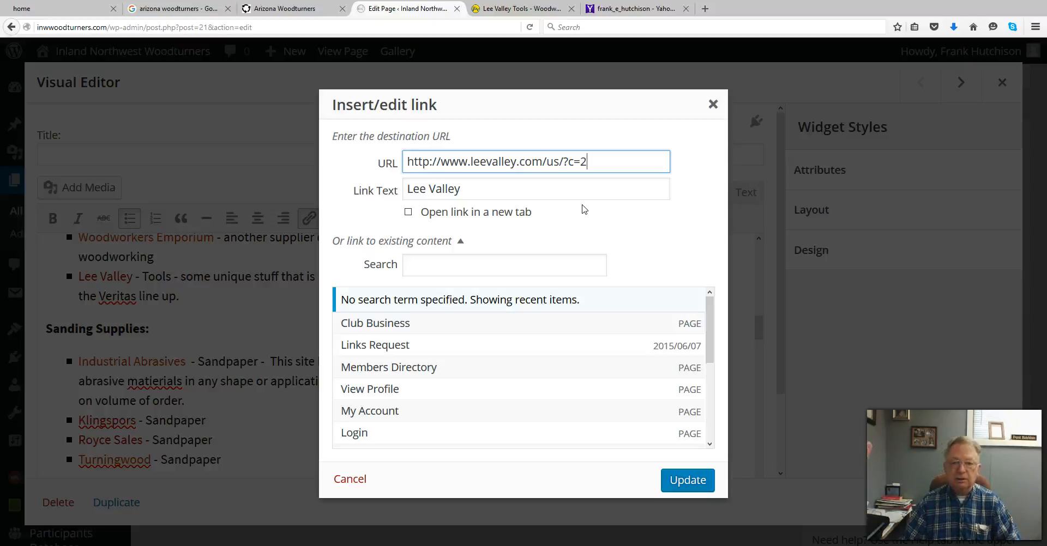
pyautogui.click(409, 213)
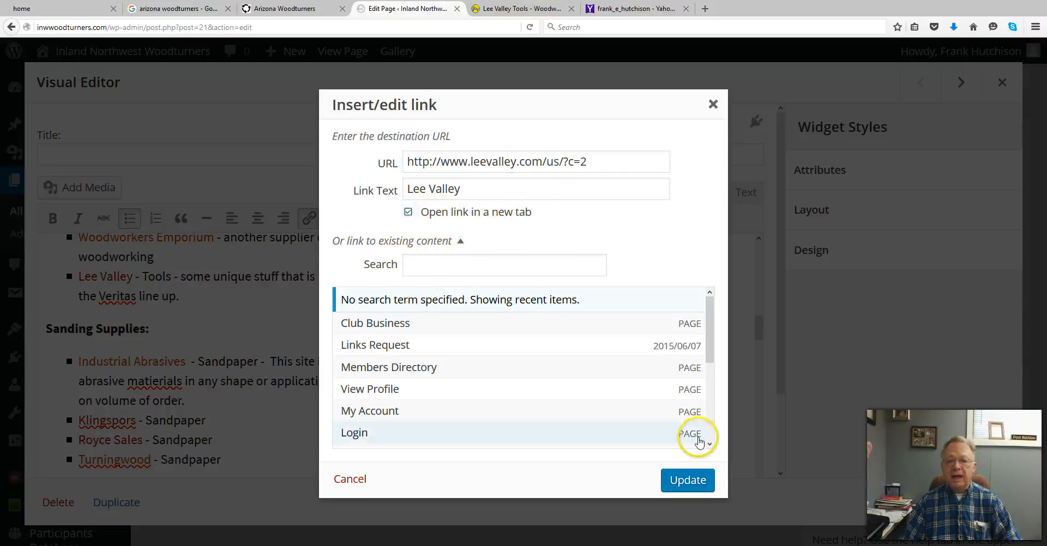
pyautogui.click(687, 480)
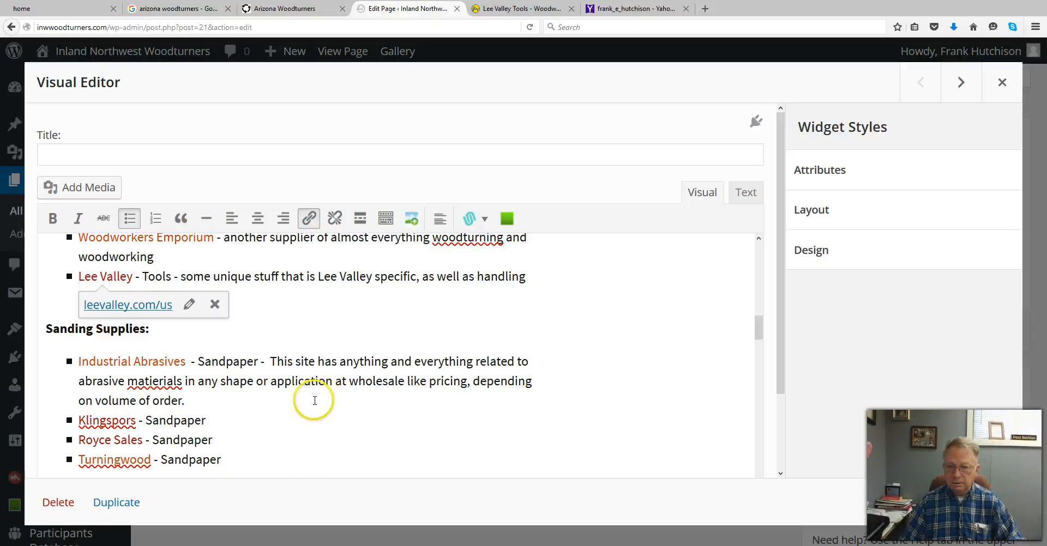
# Insert a blank line between the Best Wood Tools link and the AAW – American Association of Woodturners entry.
pyautogui.scroll(10, 276, 438)
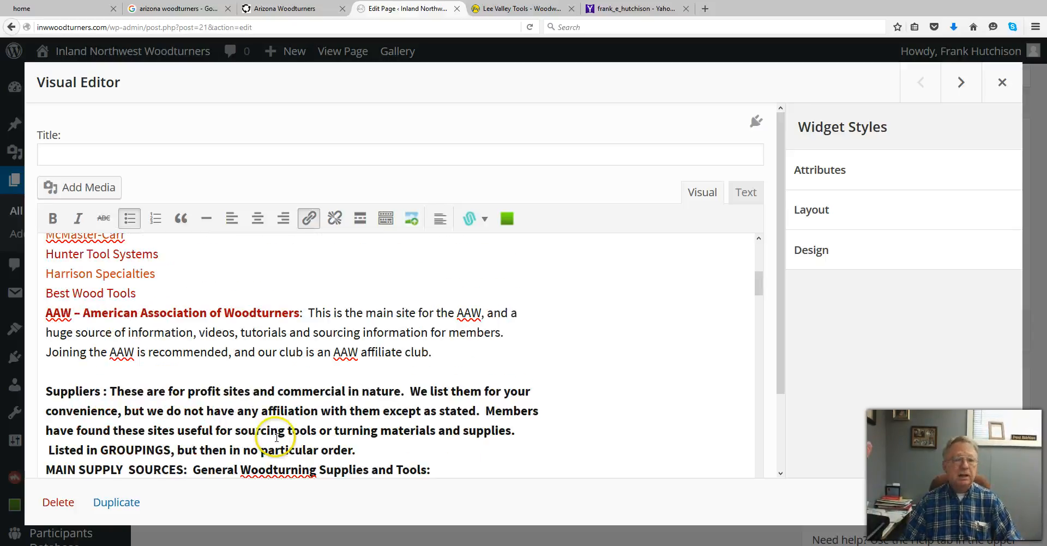
pyautogui.scroll(-1, 268, 436)
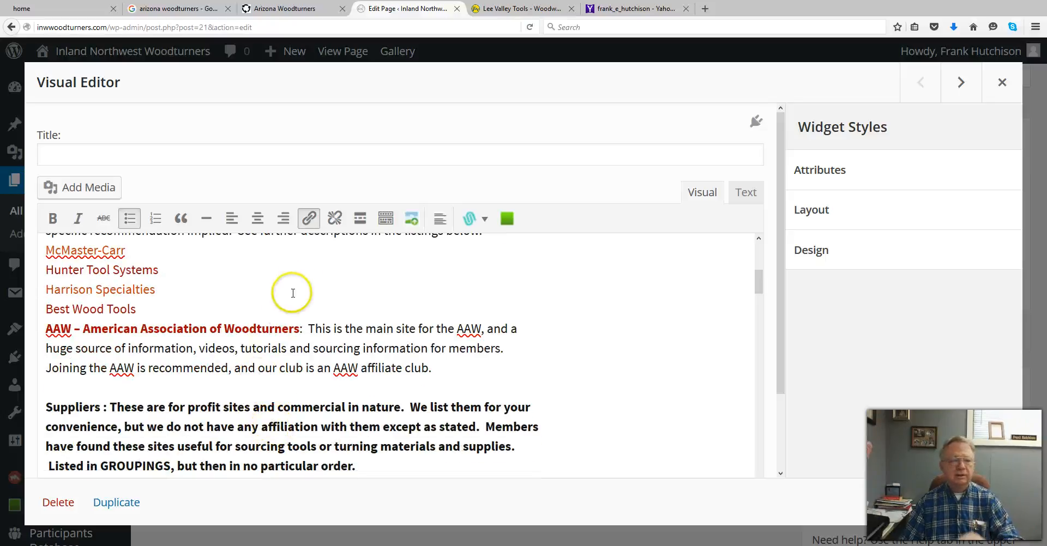
pyautogui.click(47, 326)
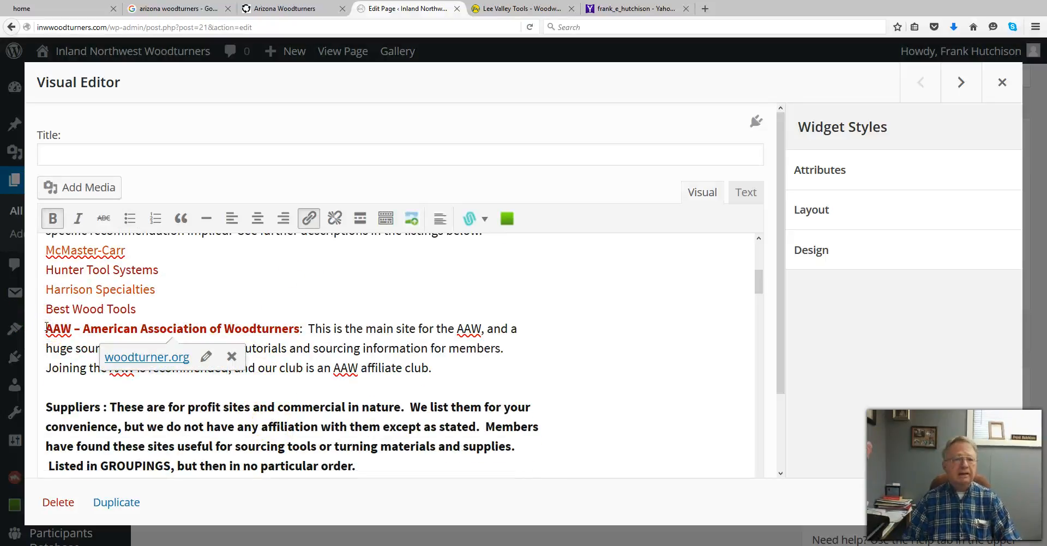
pyautogui.press('Return')
pyautogui.press('Return')
pyautogui.click(49, 334)
pyautogui.press('BackSpace')
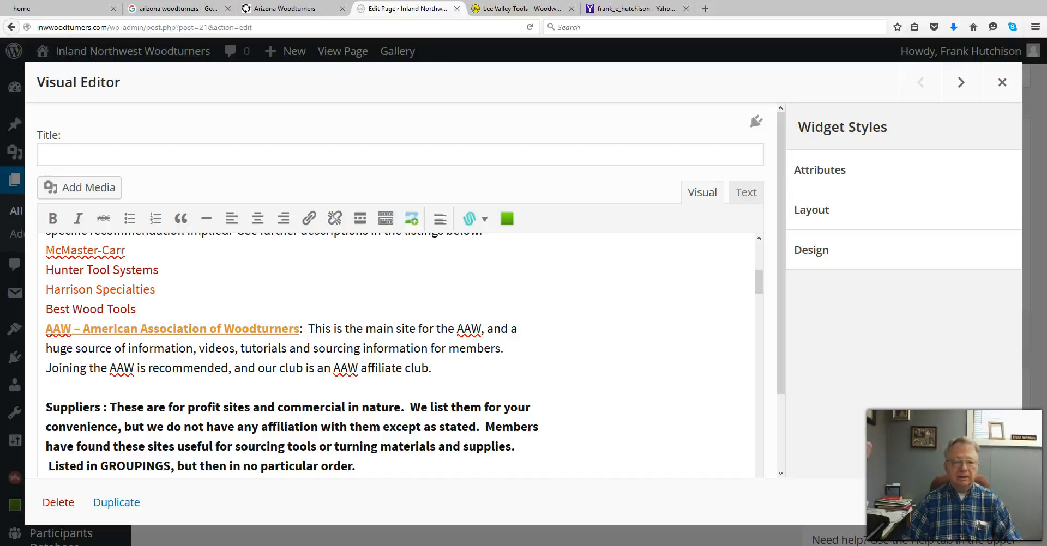
pyautogui.press('Return')
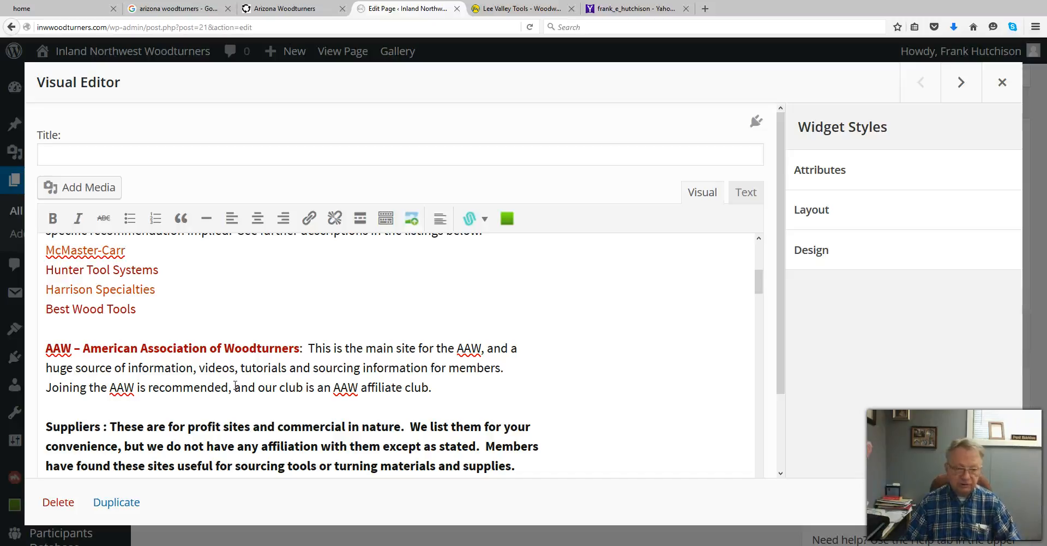
# Add a "Woodturning Clubs" line with empty lines below it, just above the closing sentence about link suggestions.
pyautogui.scroll(-10, 221, 376)
pyautogui.scroll(-10, 220, 376)
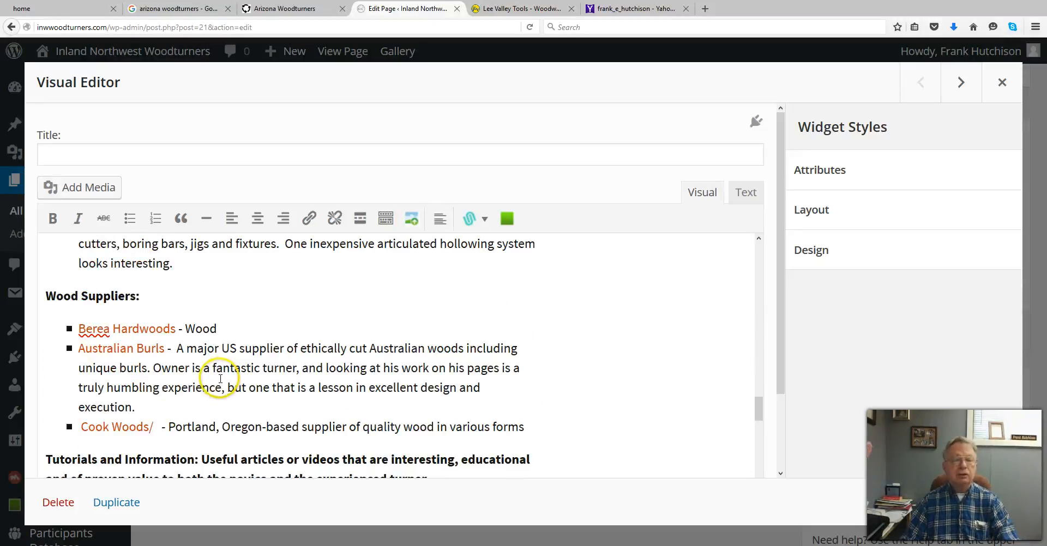
pyautogui.scroll(-10, 220, 377)
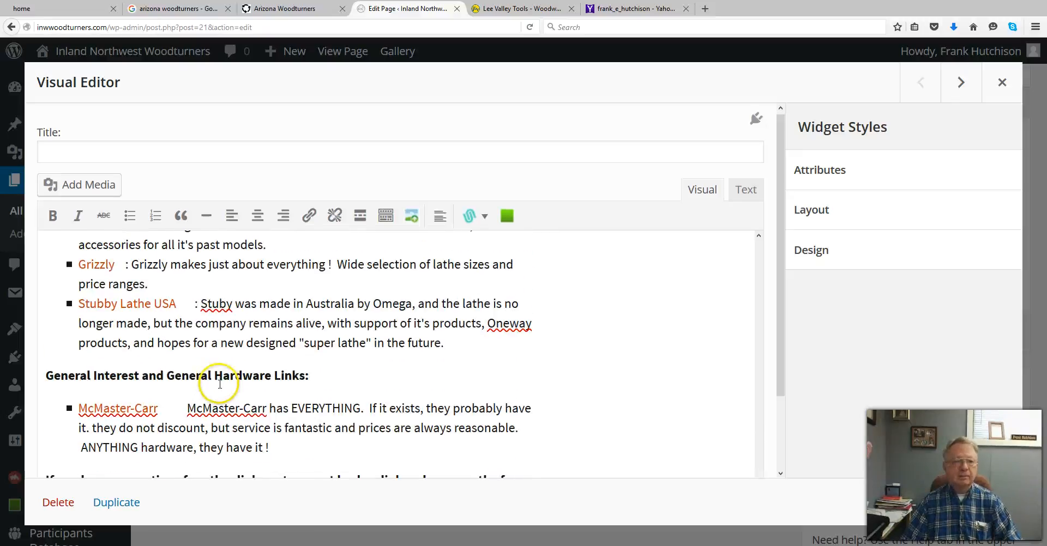
pyautogui.scroll(-3, 220, 384)
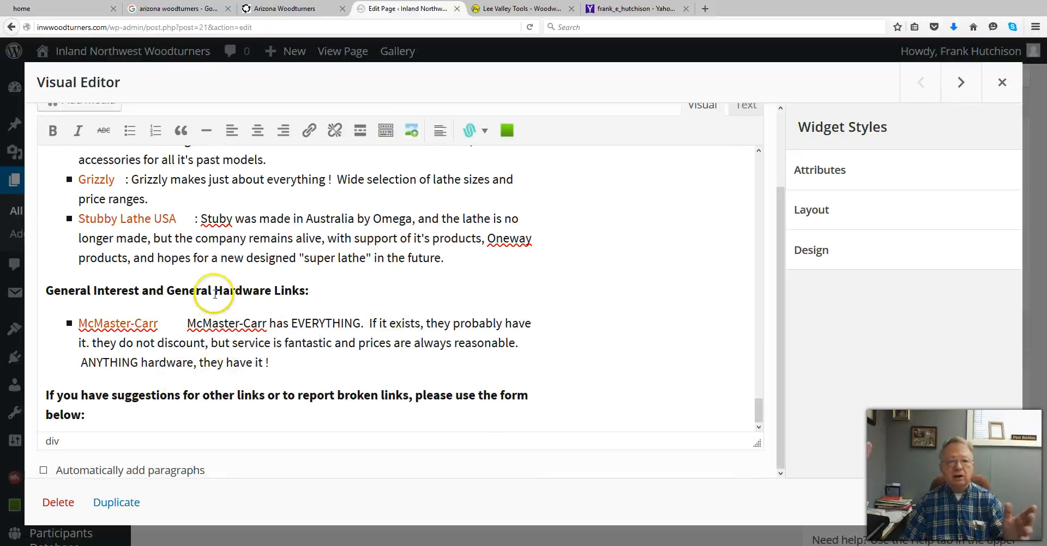
pyautogui.click(56, 379)
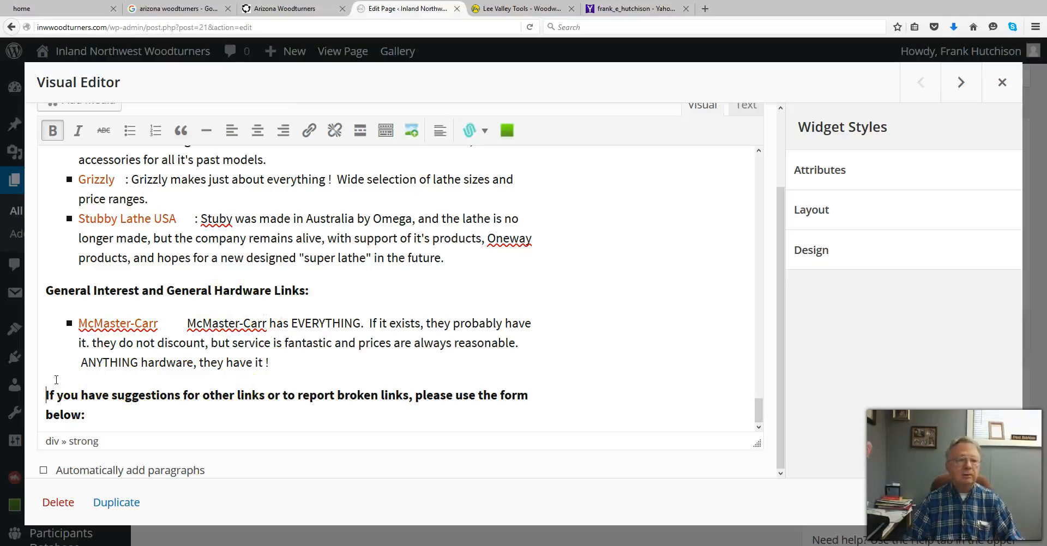
pyautogui.press('Return')
pyautogui.press('Up')
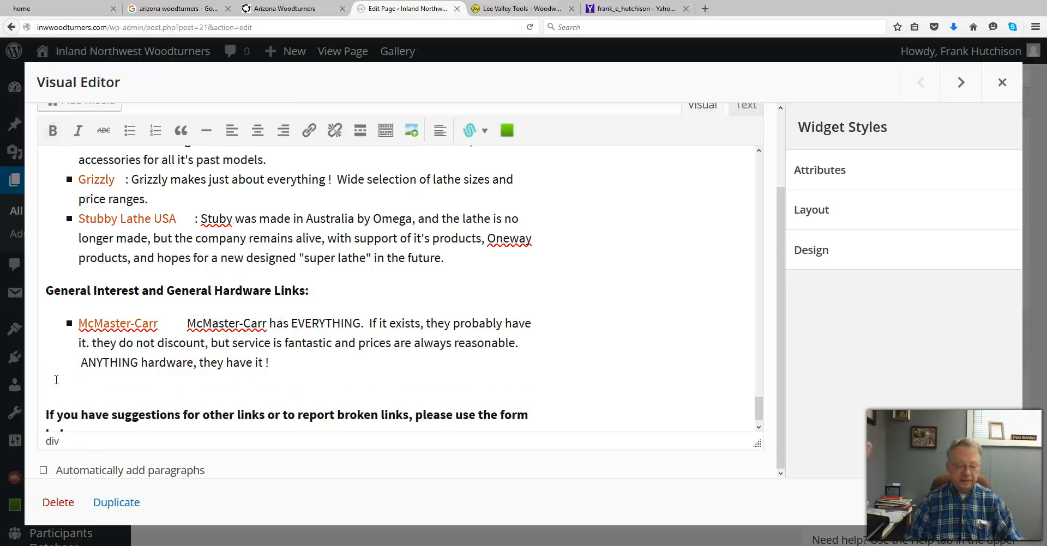
pyautogui.write('Woodturning')
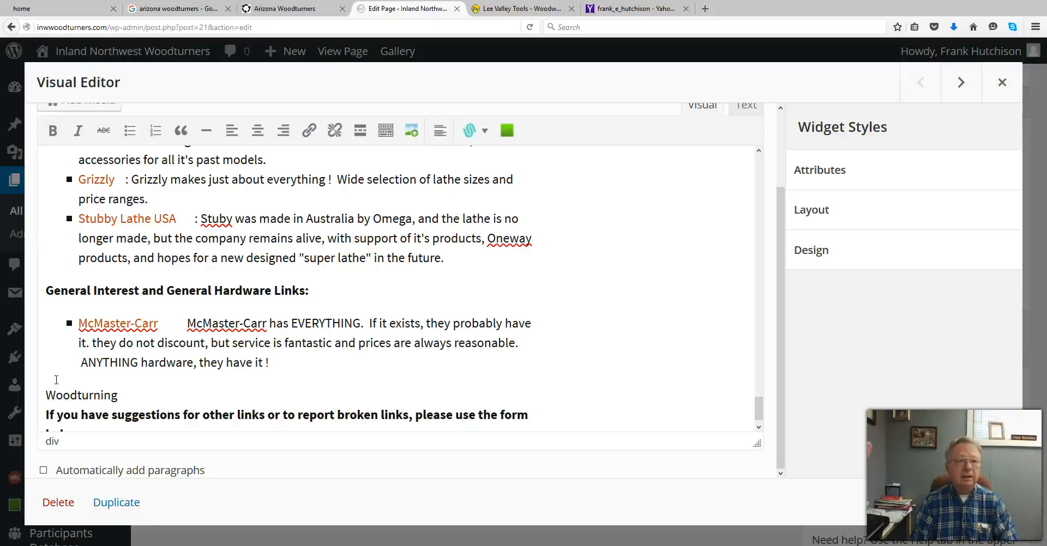
pyautogui.write(' Clubs')
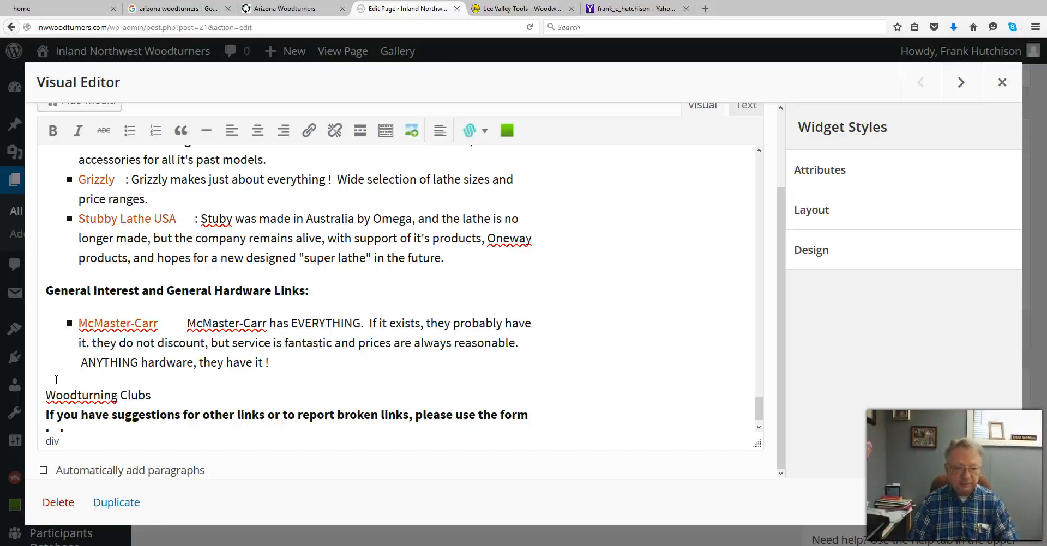
pyautogui.press('Return')
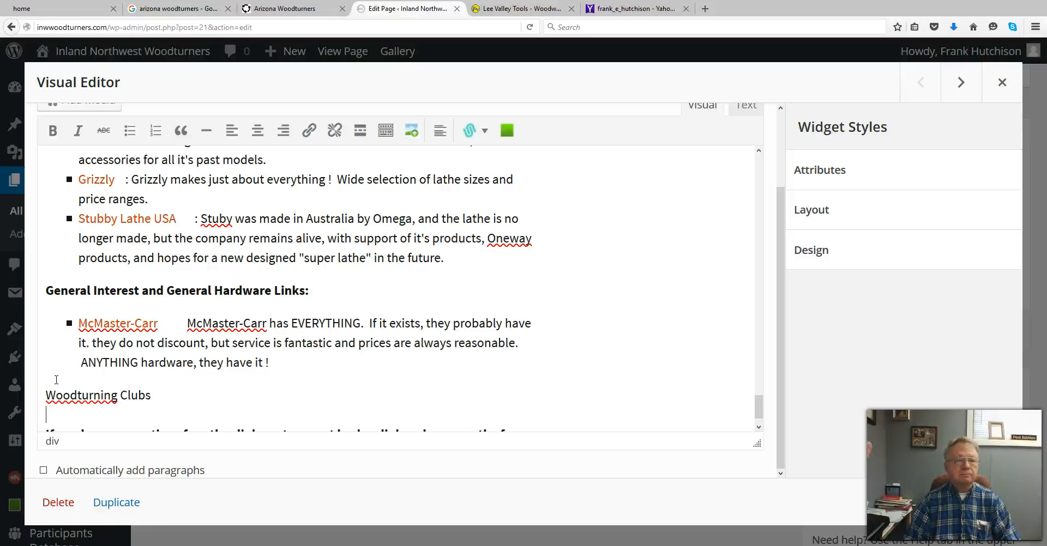
pyautogui.press('Return')
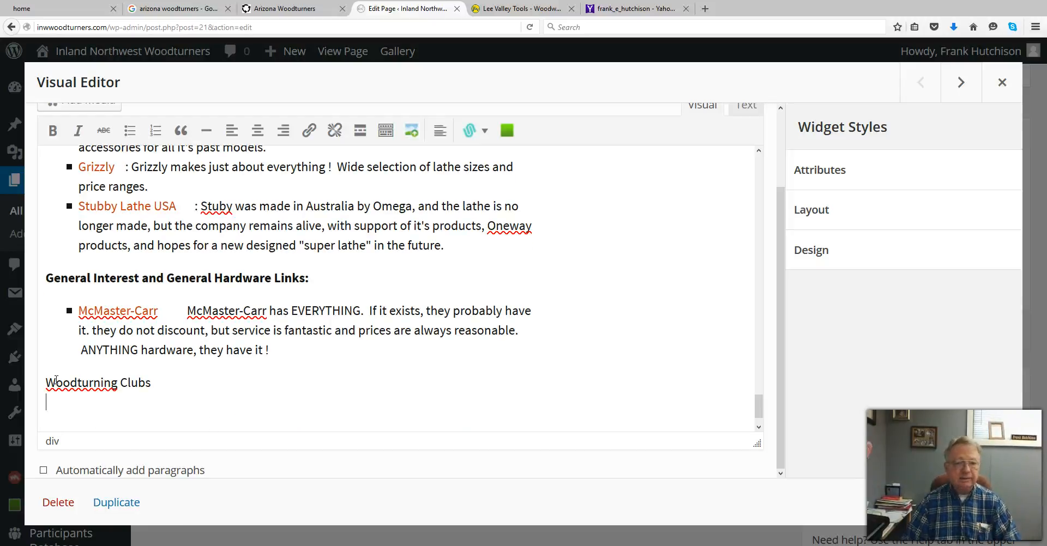
# Make the "Woodturning Clubs" heading bold and place the cursor on the empty line beneath it.
pyautogui.moveTo(151, 383); pyautogui.dragTo(47, 382)
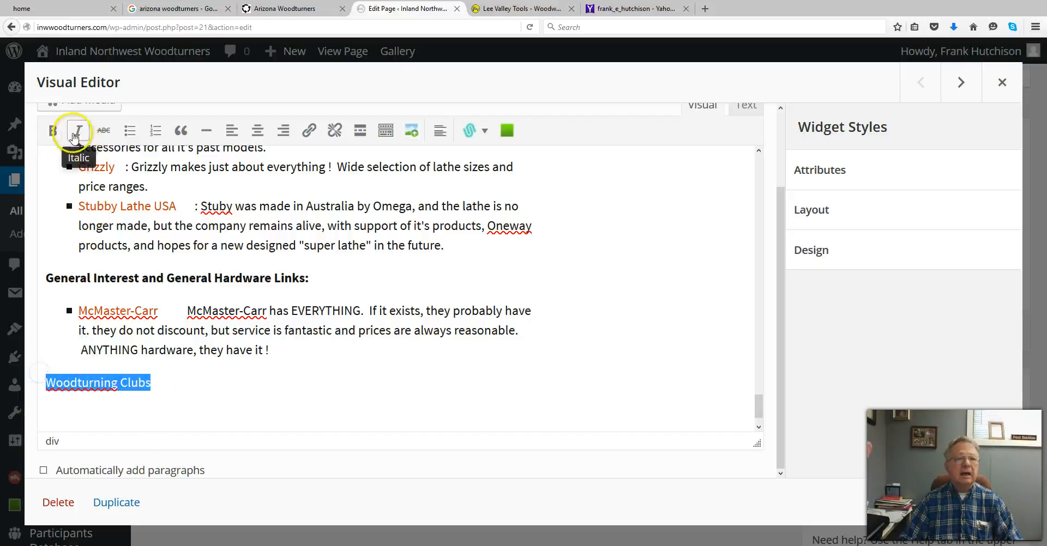
pyautogui.click(54, 131)
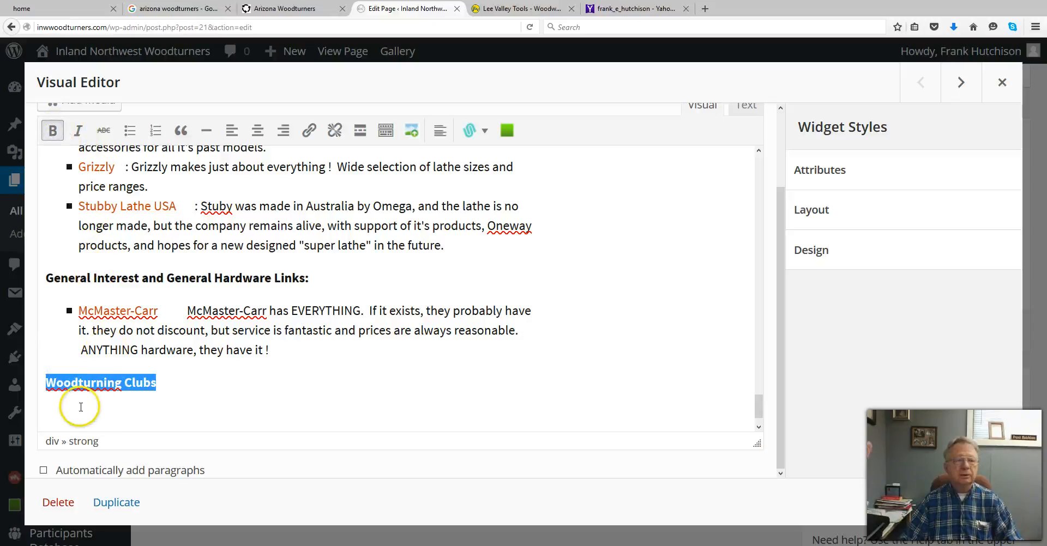
pyautogui.click(63, 402)
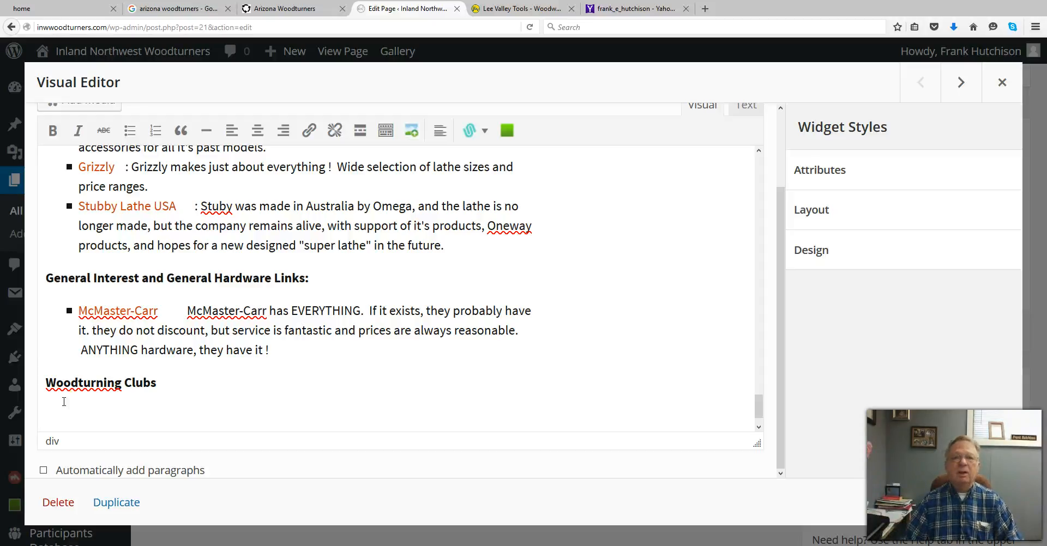
# Start a new link under Woodturning Clubs, using "Arizona Woodturners Association" copied from that club's website as its link text.
pyautogui.click(290, 10)
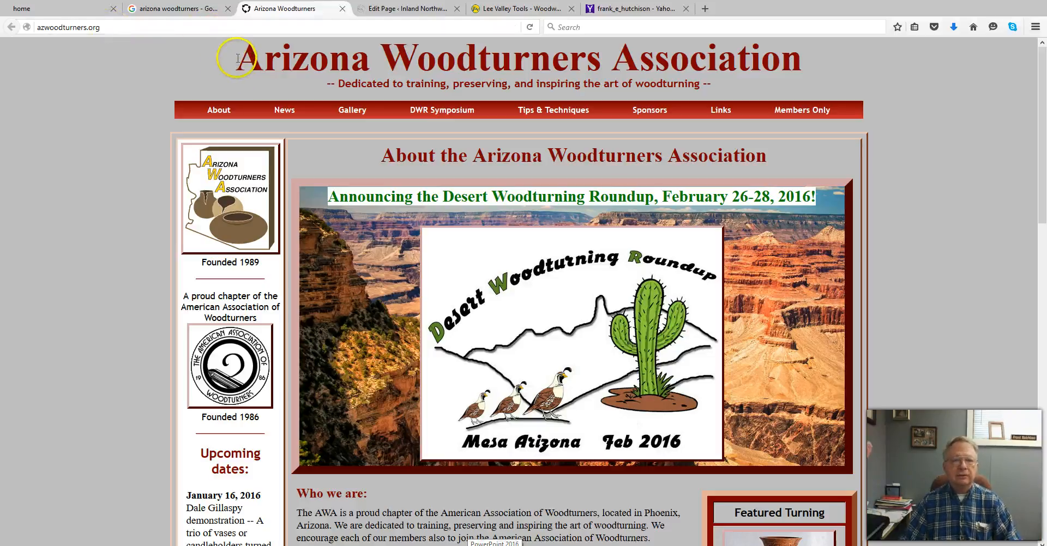
pyautogui.moveTo(233, 76); pyautogui.dragTo(795, 56)
pyautogui.hotkey('ctrl', 'c')
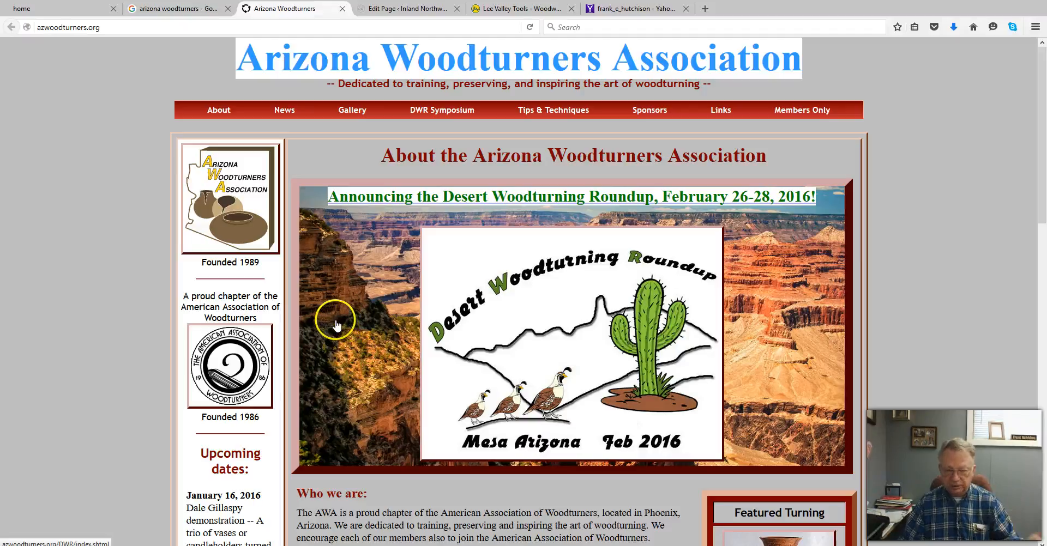
pyautogui.click(429, 11)
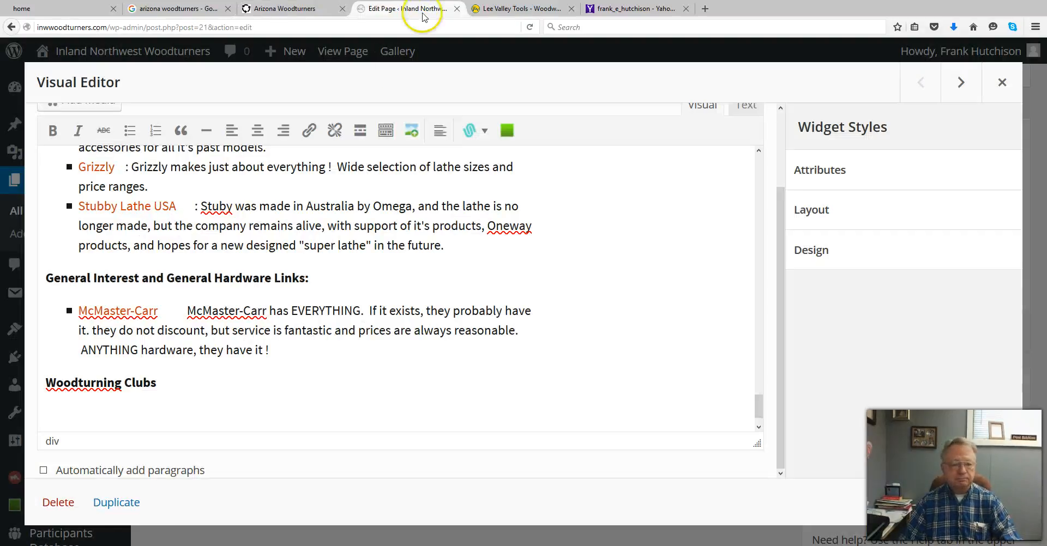
pyautogui.click(52, 400)
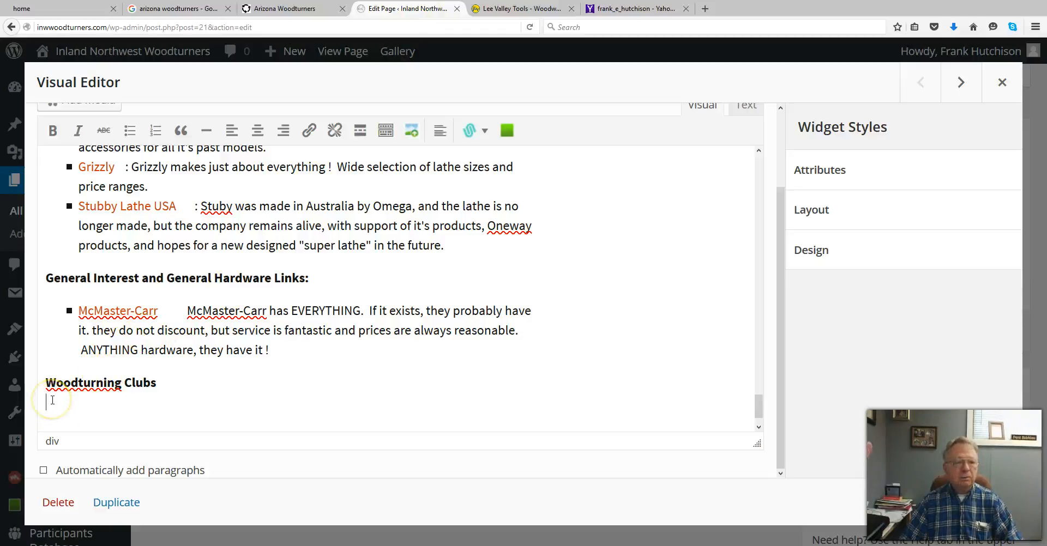
pyautogui.click(313, 134)
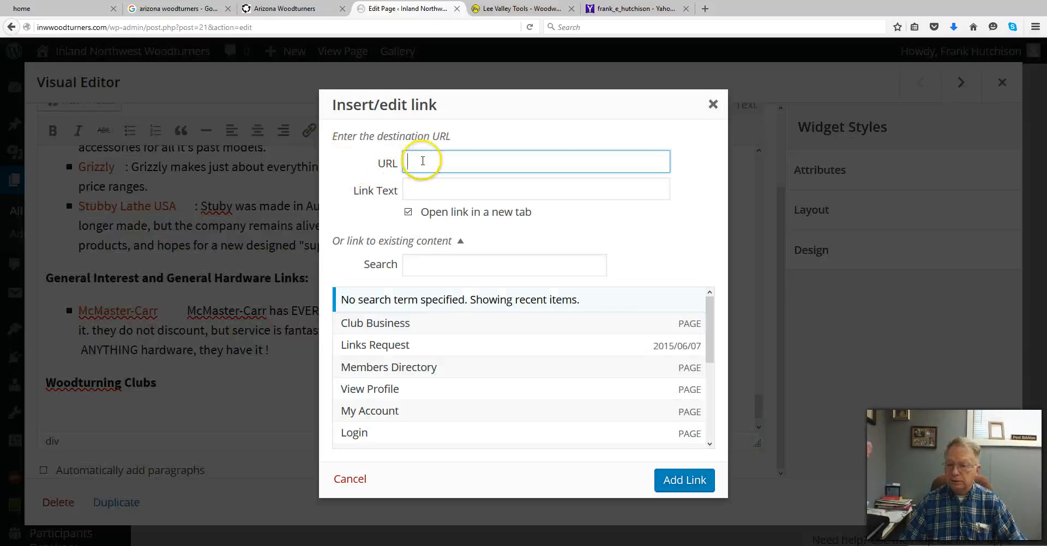
pyautogui.click(412, 190)
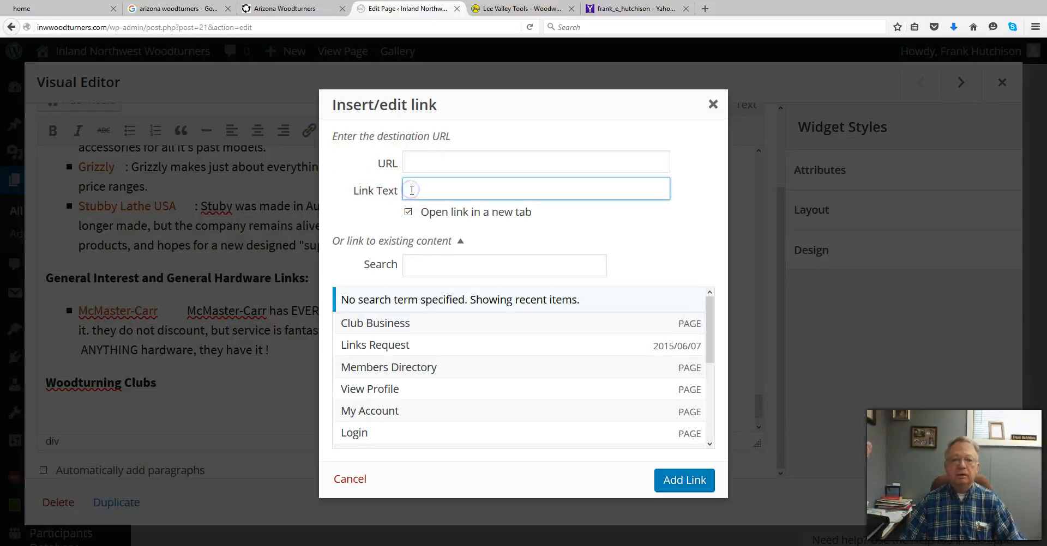
pyautogui.rightClick(412, 191)
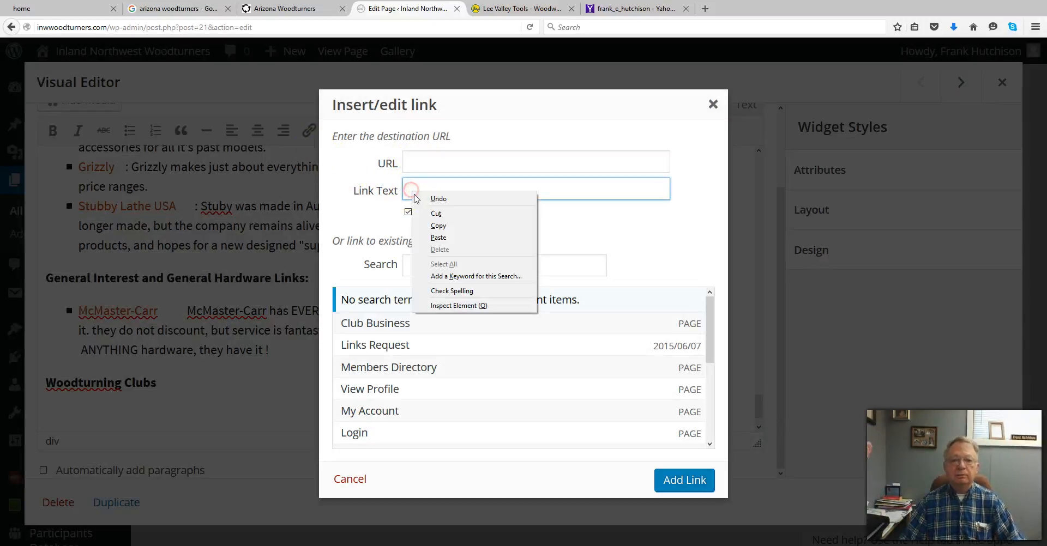
pyautogui.click(440, 238)
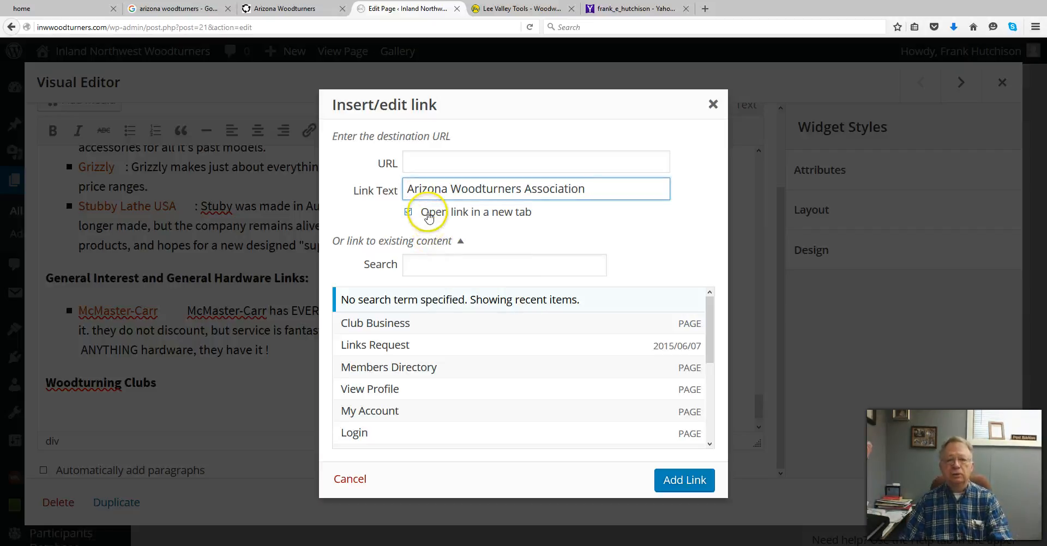
pyautogui.click(430, 161)
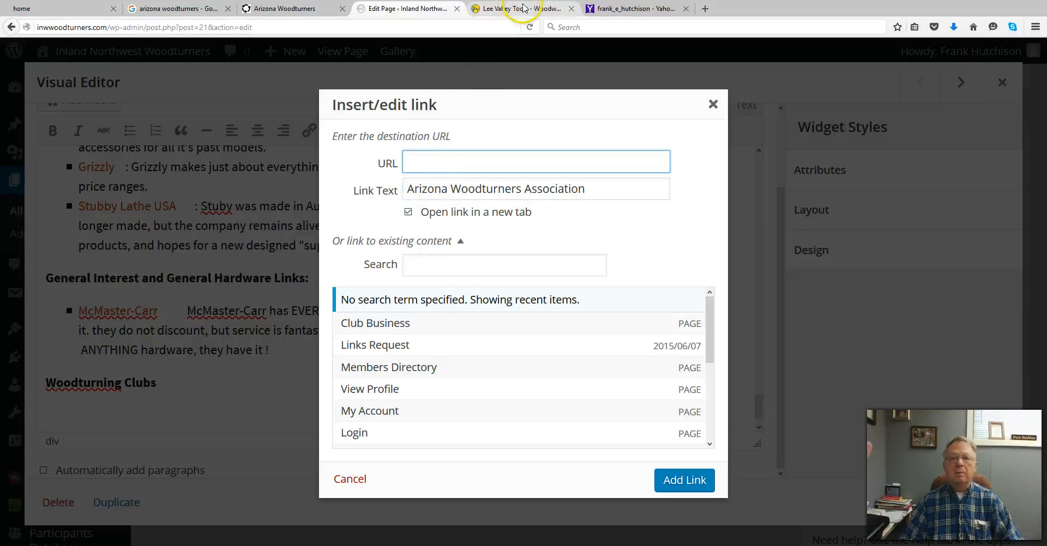
pyautogui.click(302, 10)
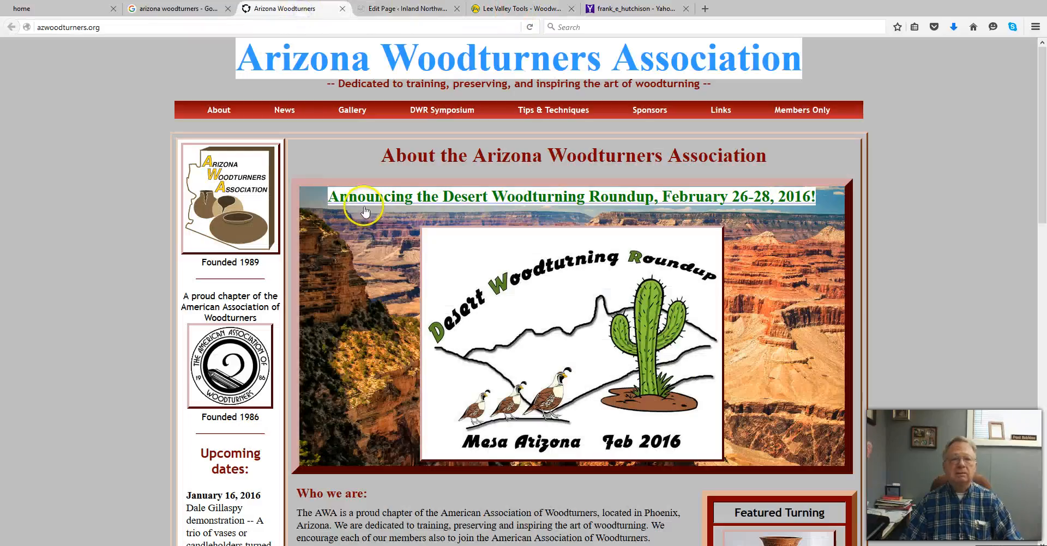
pyautogui.moveTo(101, 27); pyautogui.dragTo(33, 29)
pyautogui.hotkey('ctrl', 'c')
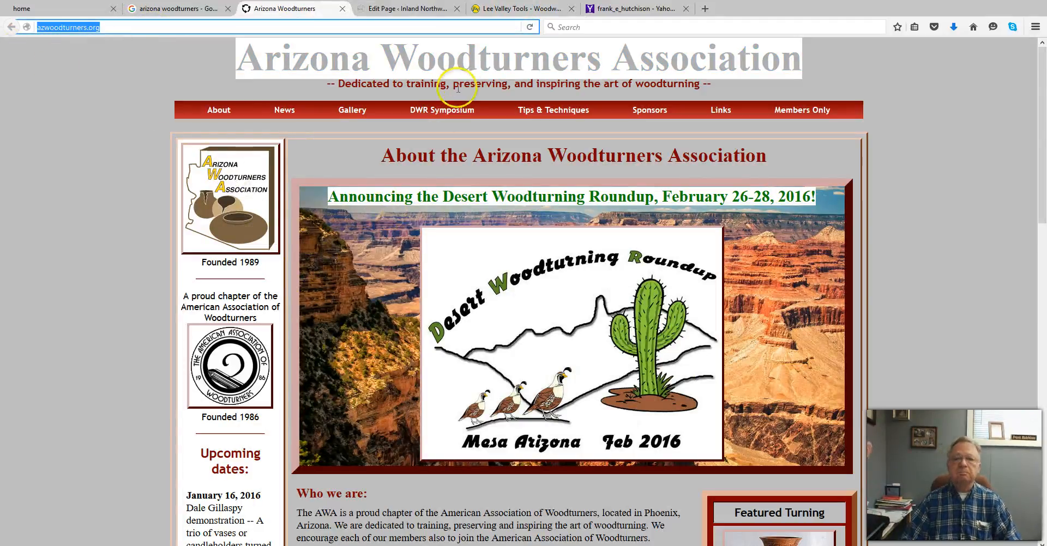
pyautogui.click(413, 9)
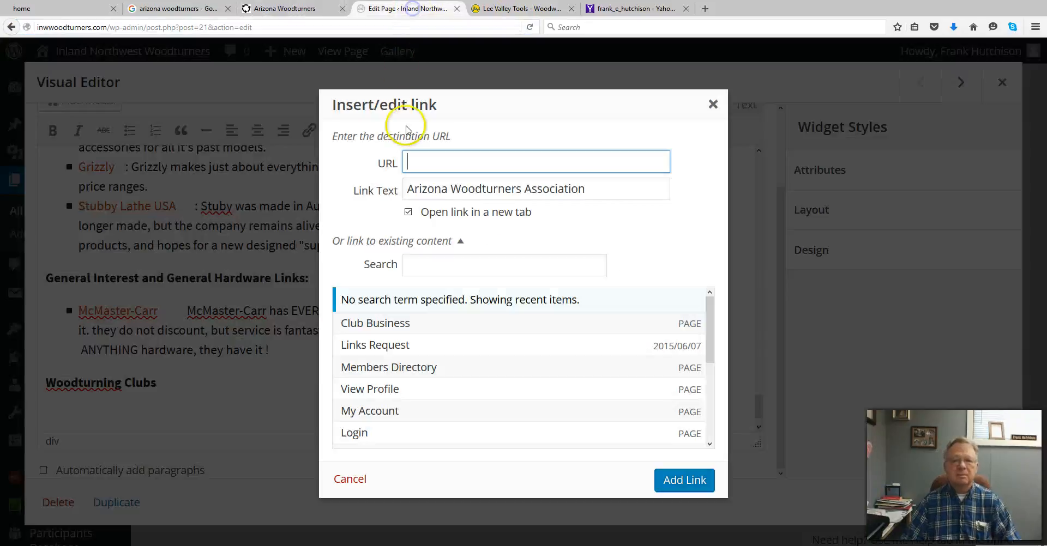
pyautogui.click(414, 163)
pyautogui.rightClick(414, 164)
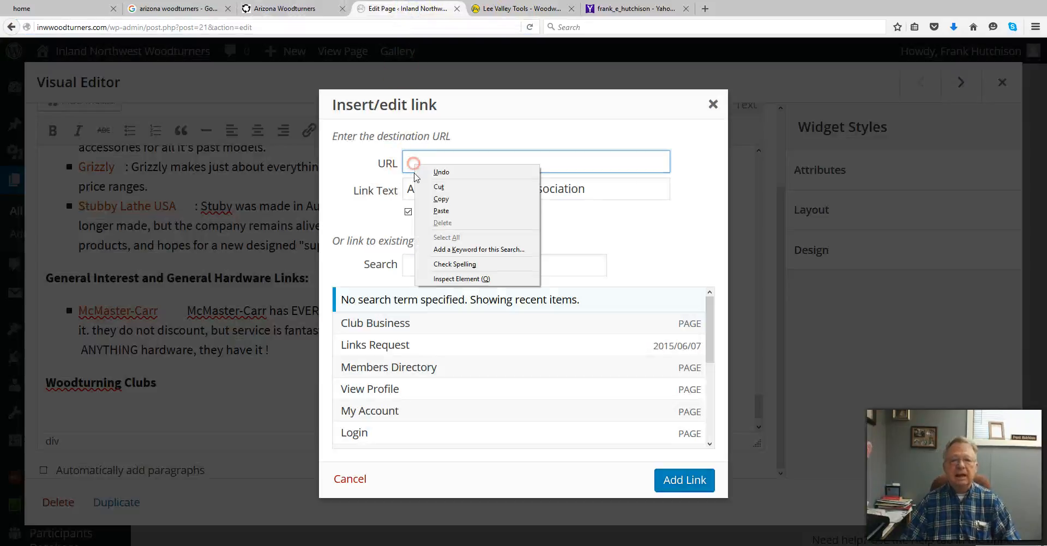
pyautogui.click(443, 211)
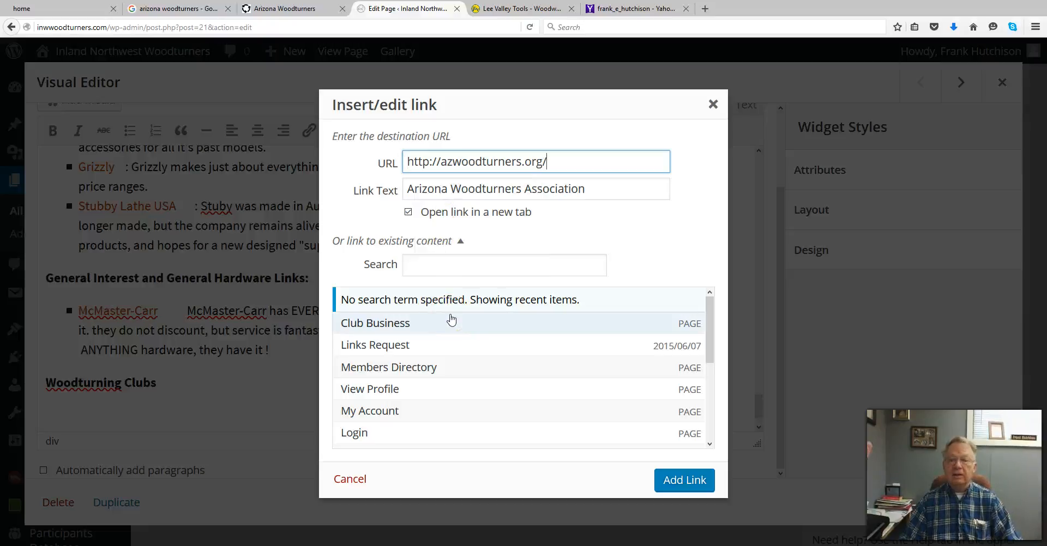
pyautogui.click(685, 480)
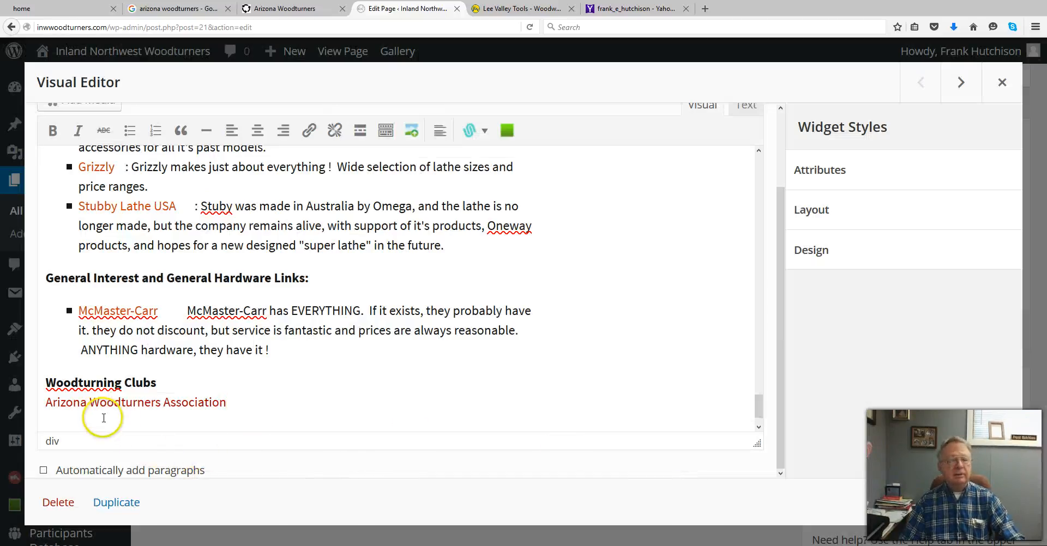
# Append " - Located in" to the end of the Arizona Woodturners Association link line.
pyautogui.click(144, 427)
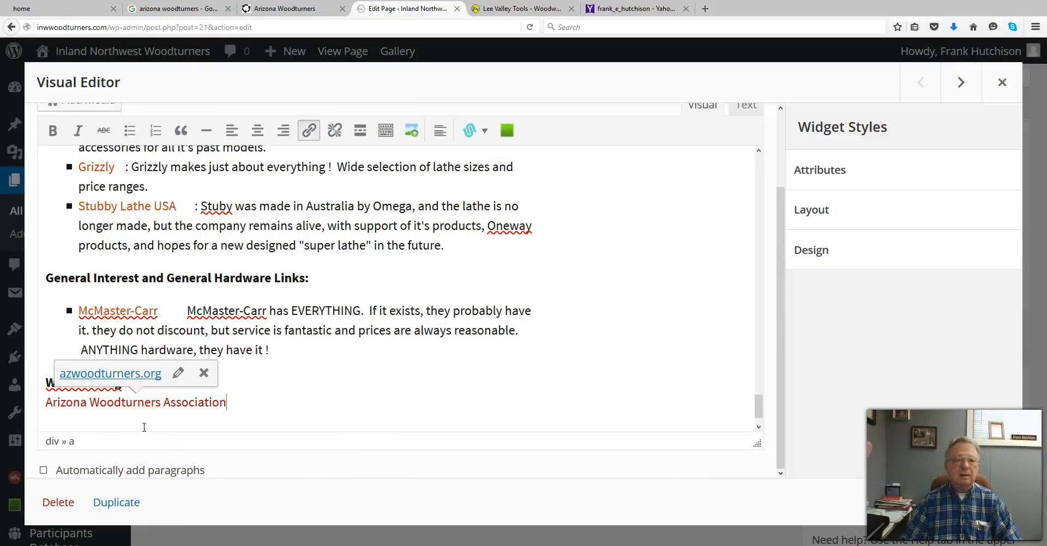
pyautogui.click(228, 419)
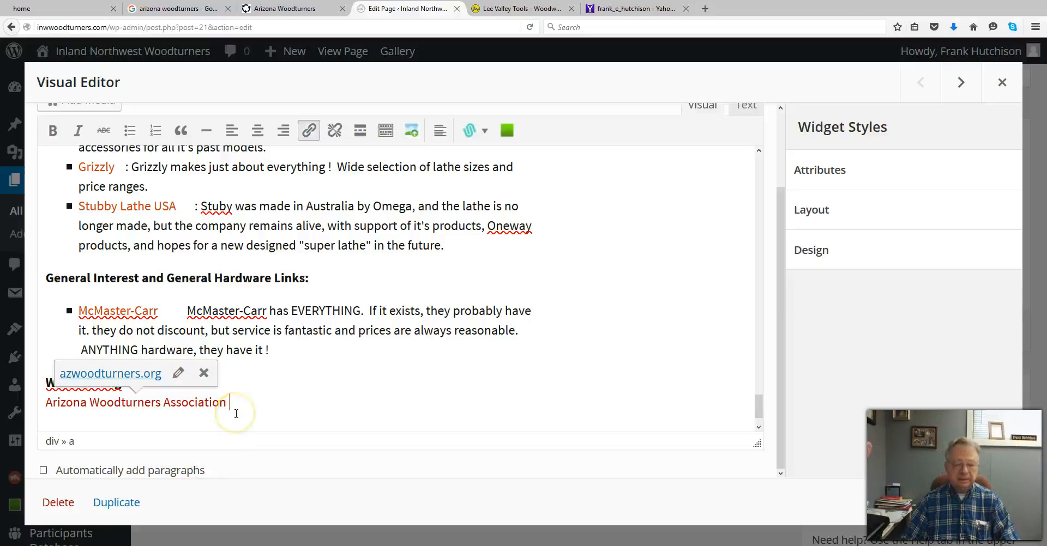
pyautogui.write('-')
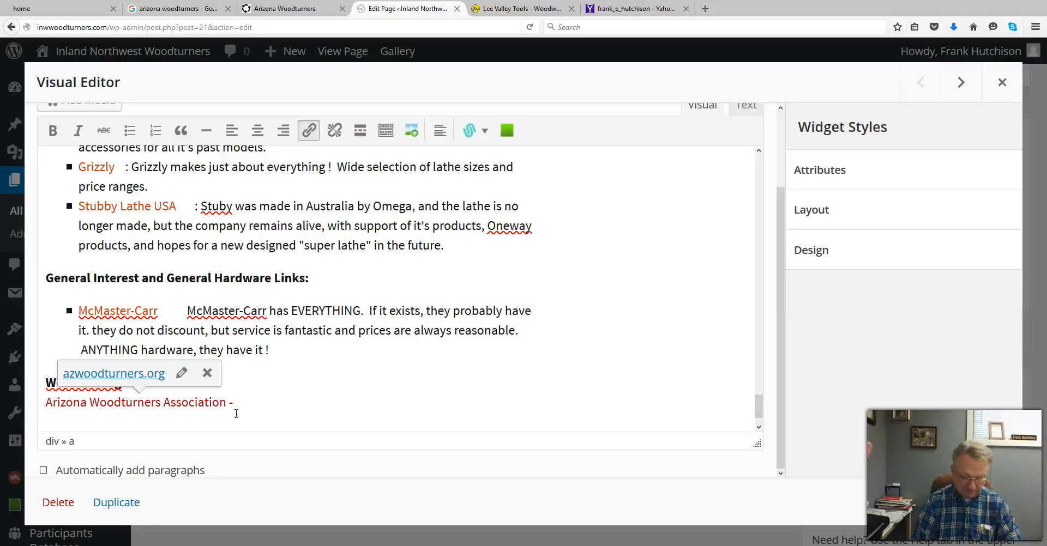
pyautogui.write(' Located in')
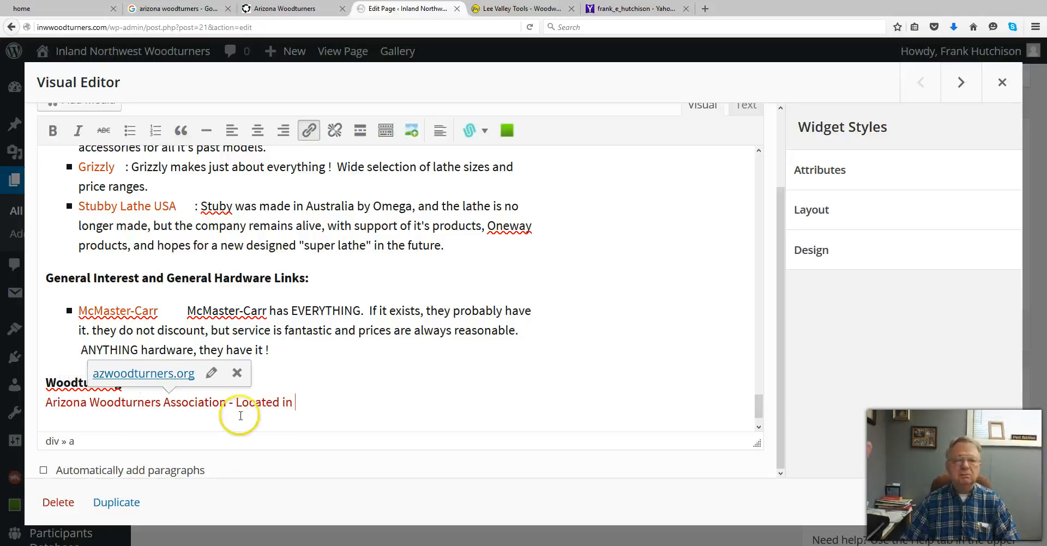
# Look up the meeting location on the Arizona club's website and complete the phrase with "Tempe, AZ".
pyautogui.click(311, 11)
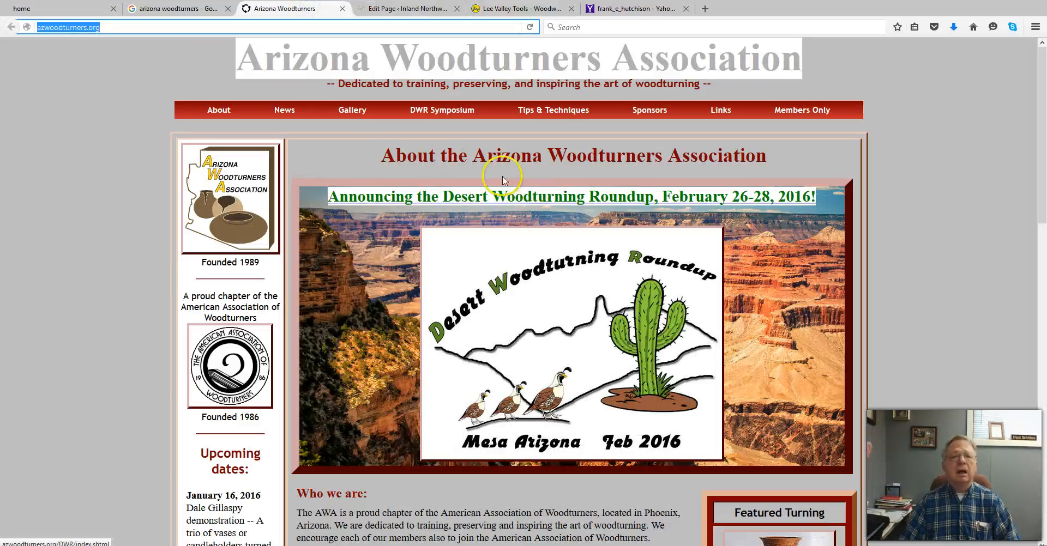
pyautogui.click(218, 110)
pyautogui.click(224, 128)
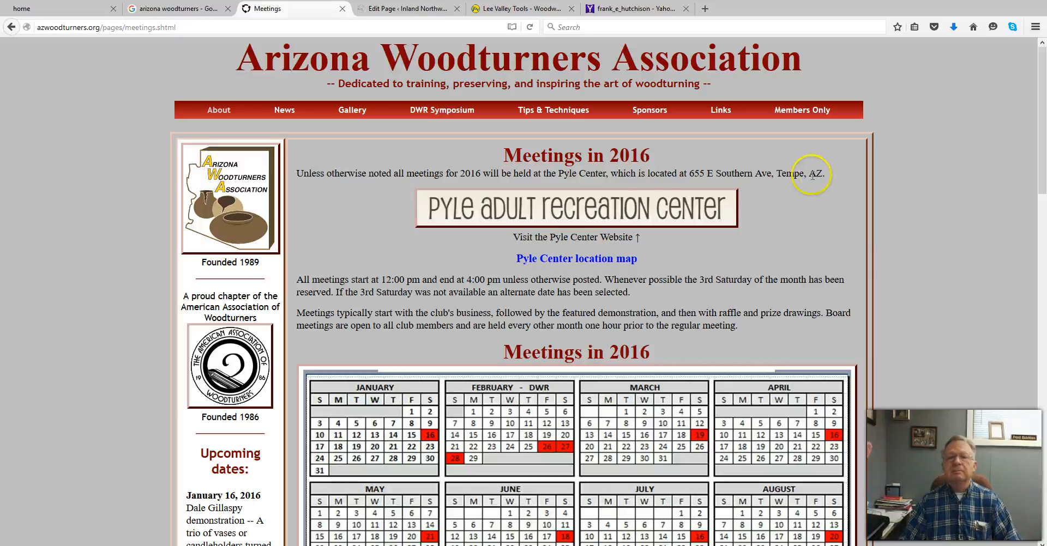
pyautogui.click(392, 9)
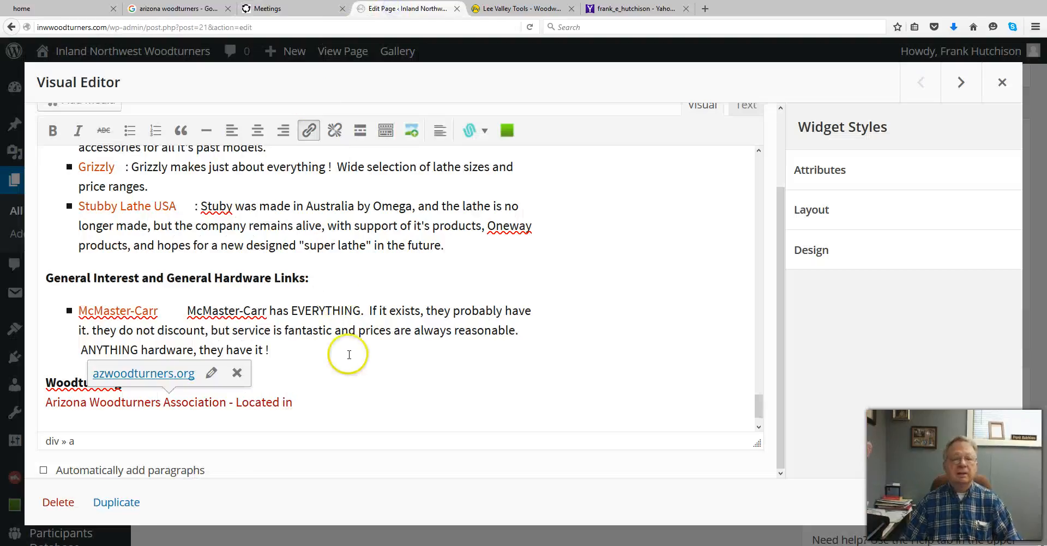
pyautogui.write('T')
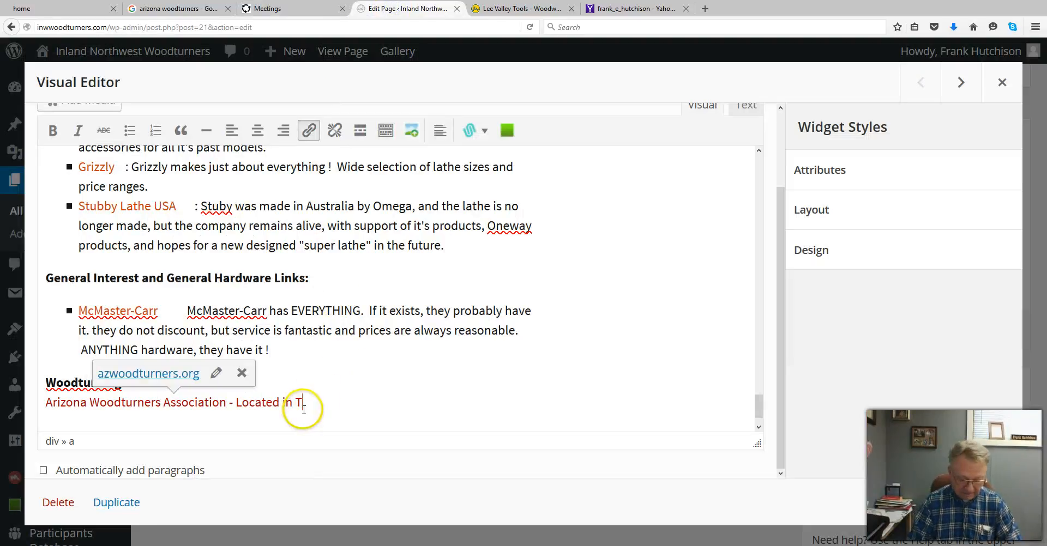
pyautogui.write('empe, AZ')
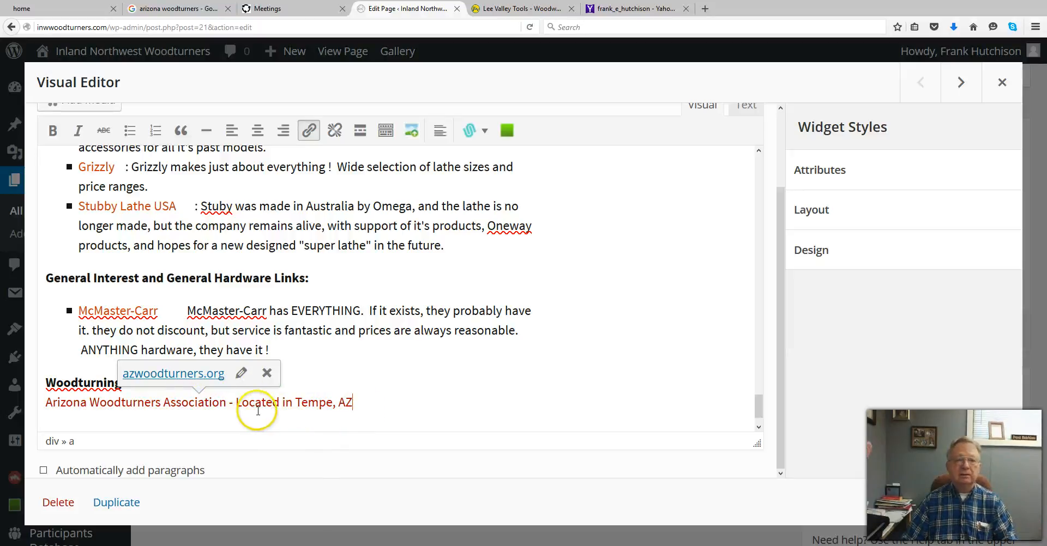
# Review the link's settings and cut "- Located in Tempe, AZ" out of the Arizona Woodturners Association link text.
pyautogui.click(308, 132)
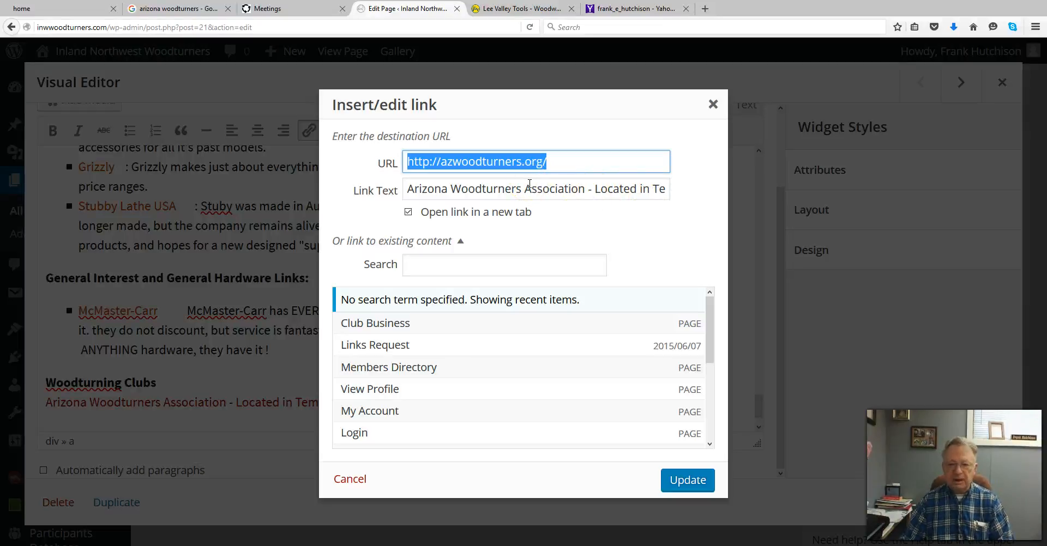
pyautogui.click(681, 480)
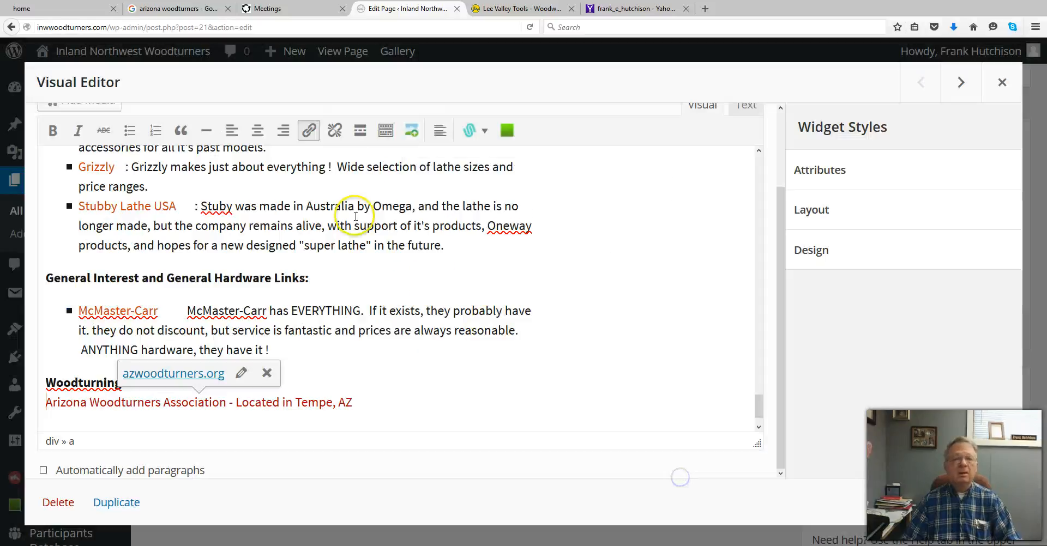
pyautogui.click(224, 402)
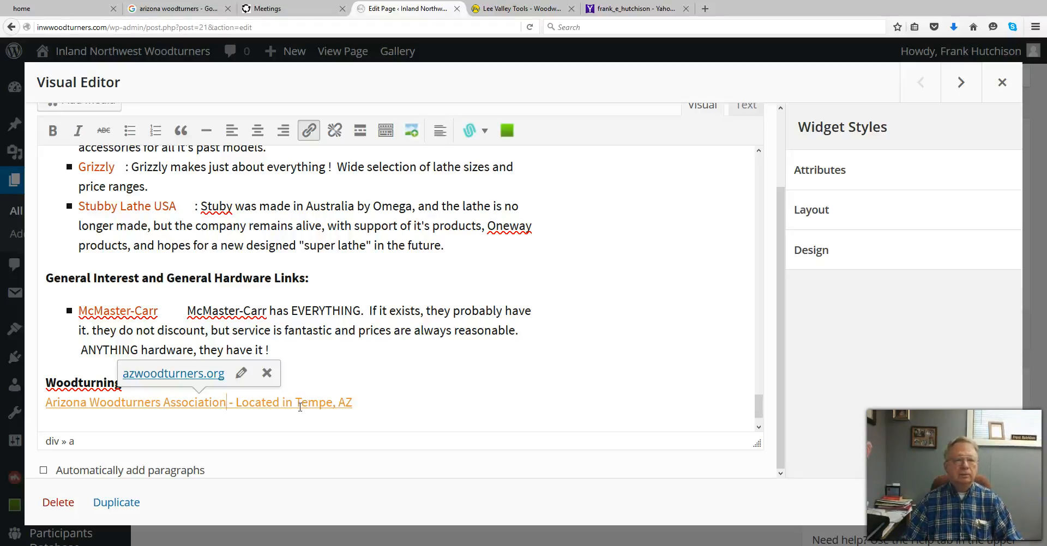
pyautogui.moveTo(226, 404); pyautogui.dragTo(351, 400)
pyautogui.hotkey('ctrl', 'c')
pyautogui.press('Delete')
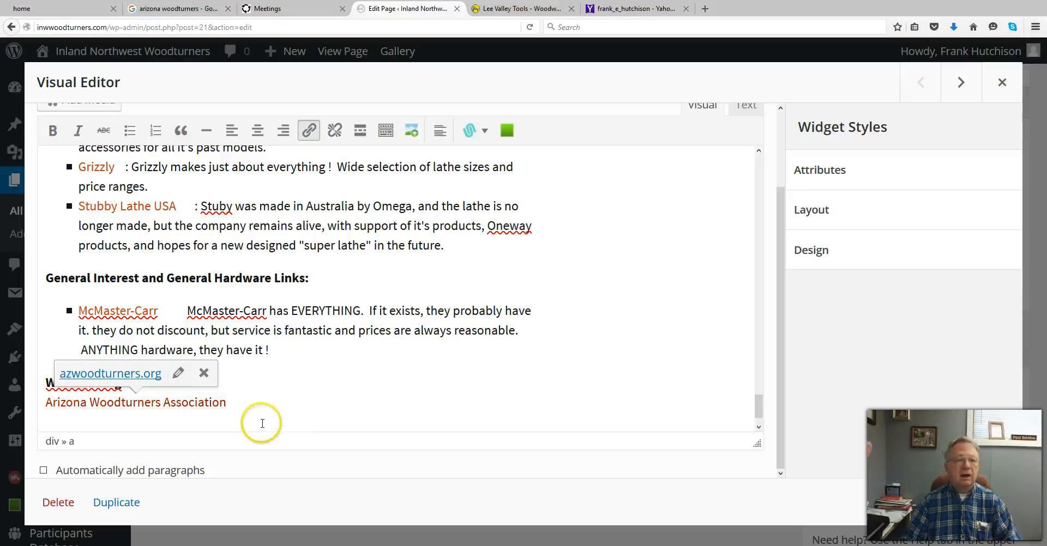
# Try pasting the location text on the empty line below the Arizona Woodturners Association link, and cut it again.
pyautogui.click(92, 417)
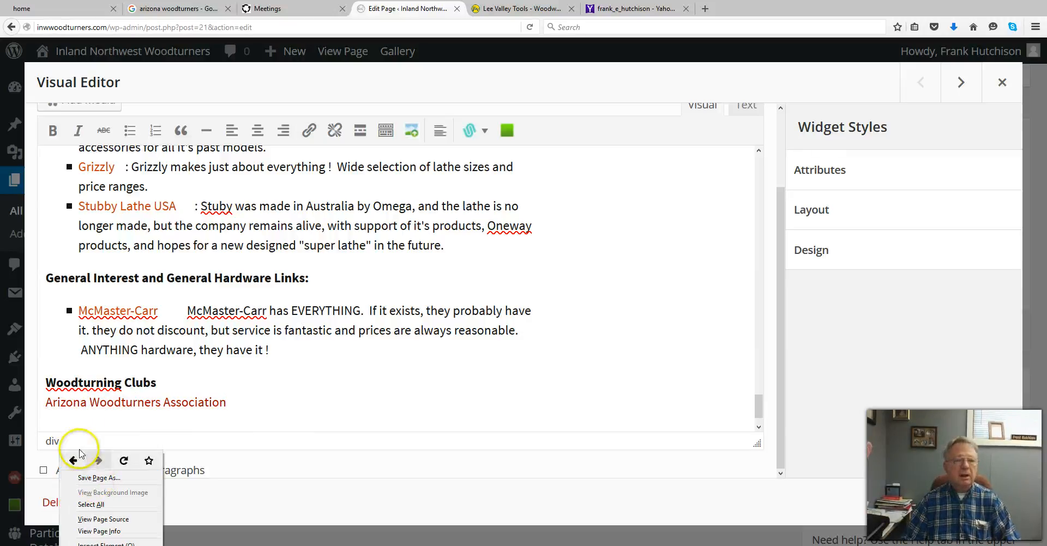
pyautogui.click(61, 424)
pyautogui.hotkey('ctrl', 'v')
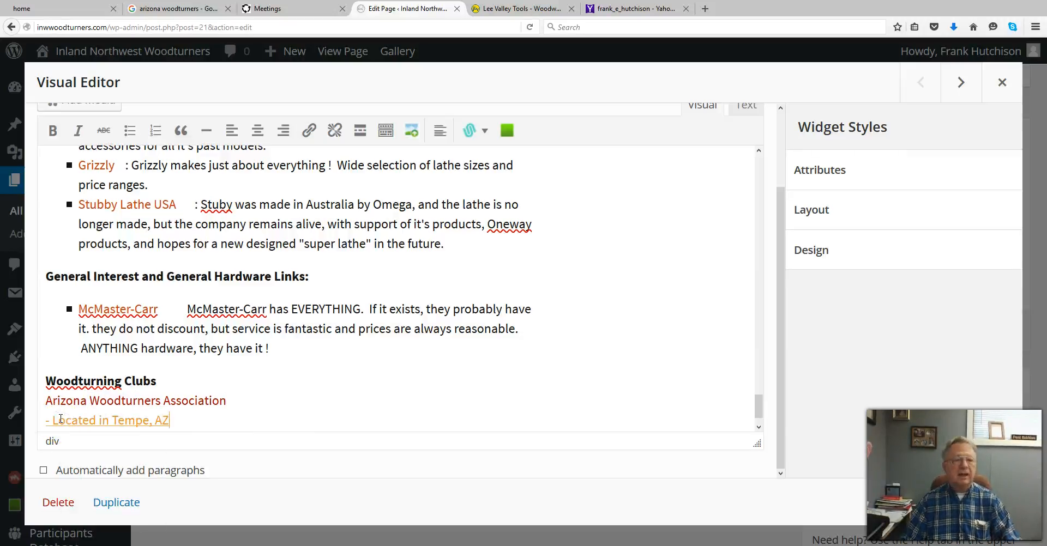
pyautogui.moveTo(169, 420); pyautogui.dragTo(43, 423)
pyautogui.hotkey('ctrl', 'c')
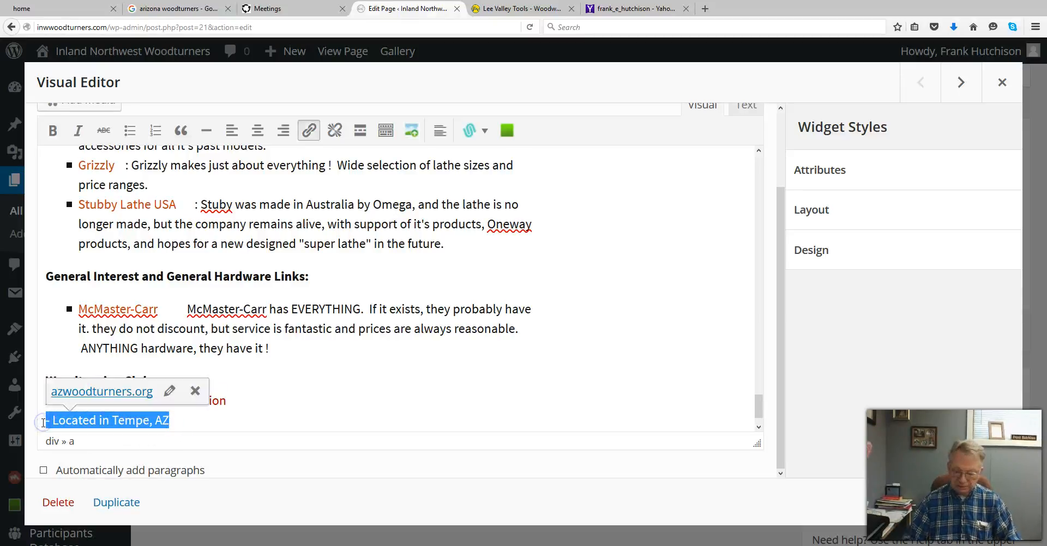
pyautogui.press('BackSpace')
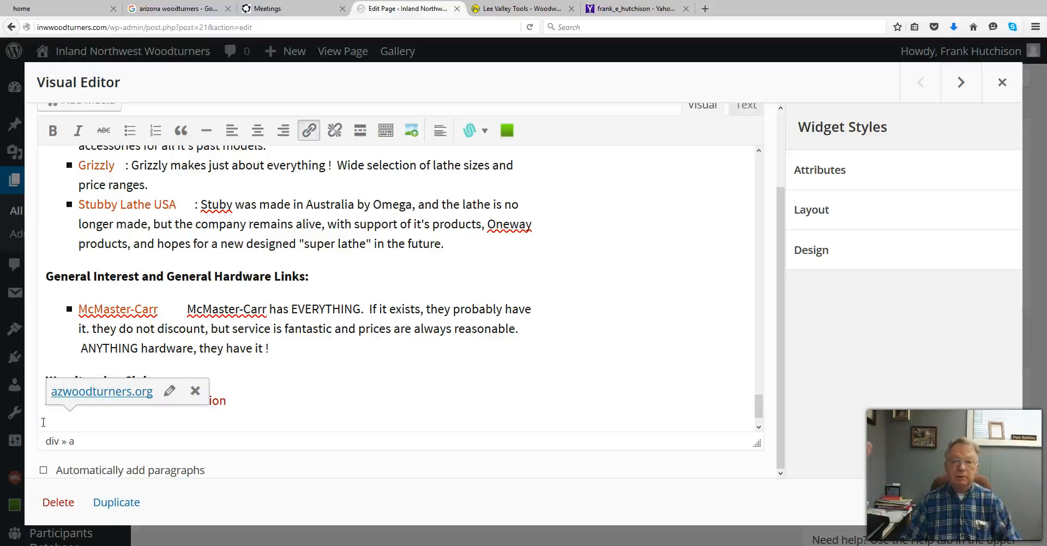
pyautogui.click(238, 424)
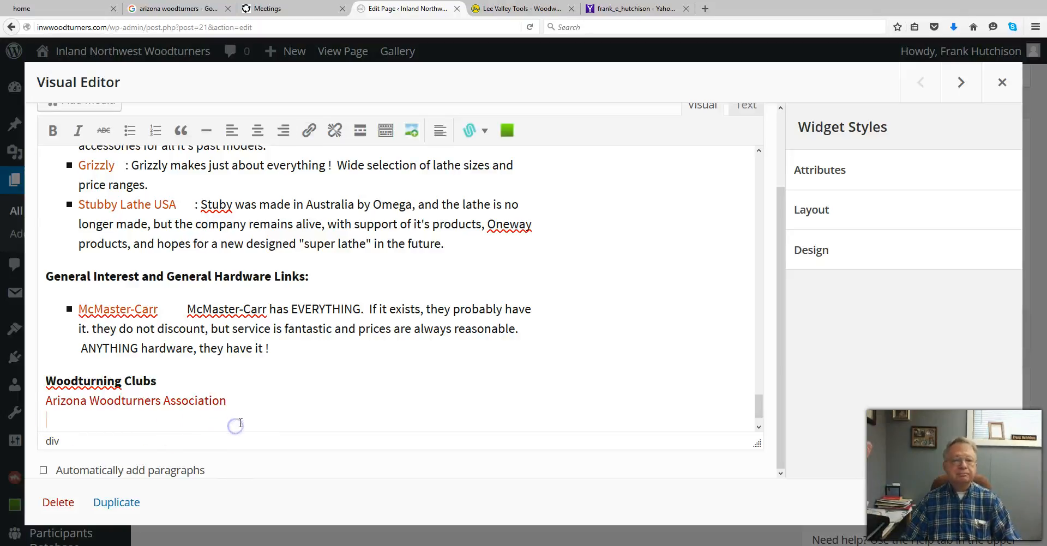
# In the page's HTML source, paste "- Located in Tempe, AZ" after the closing </a> tag of the Arizona Woodturners Association link, preceded by a space.
pyautogui.scroll(4, 654, 180)
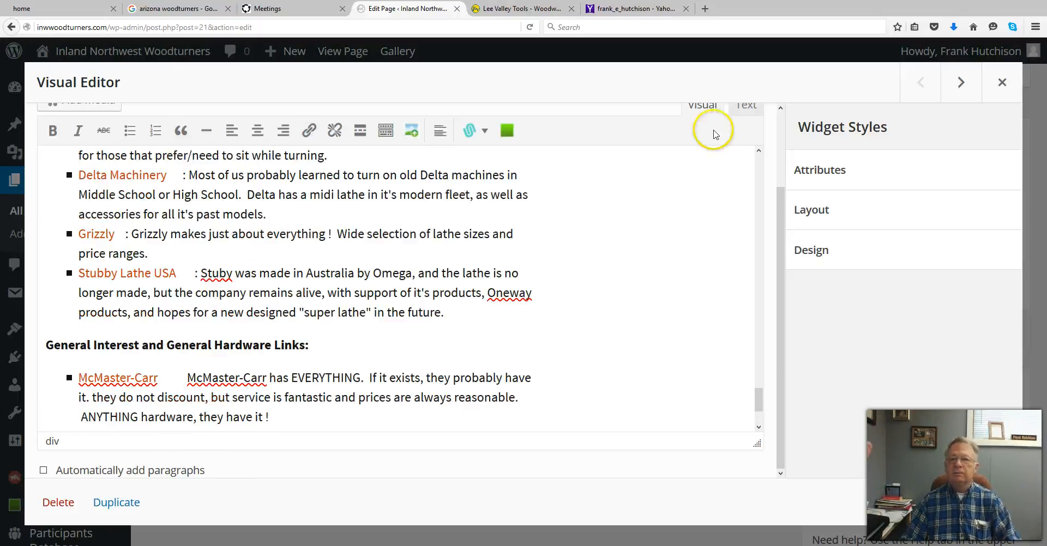
pyautogui.click(744, 111)
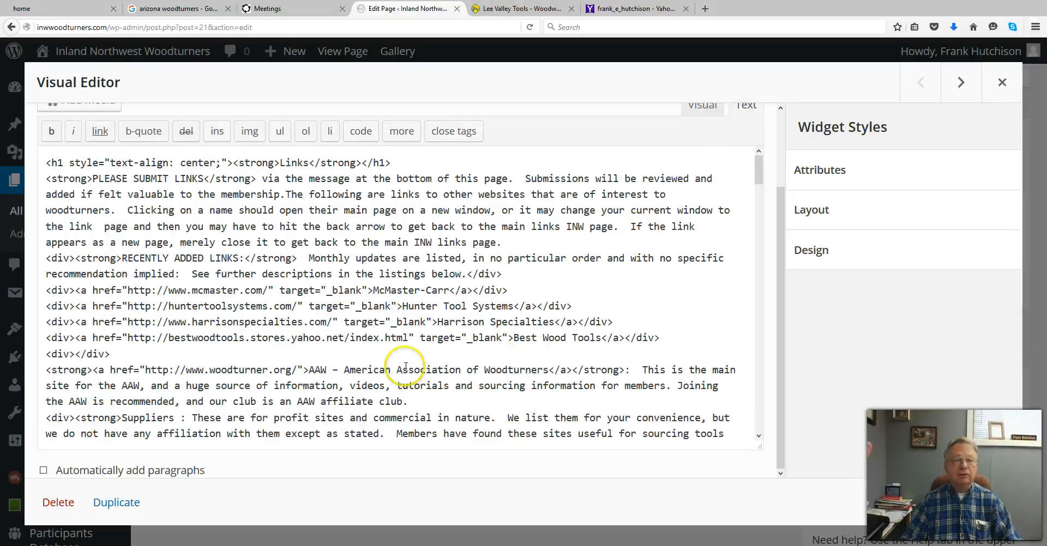
pyautogui.scroll(-14, 283, 347)
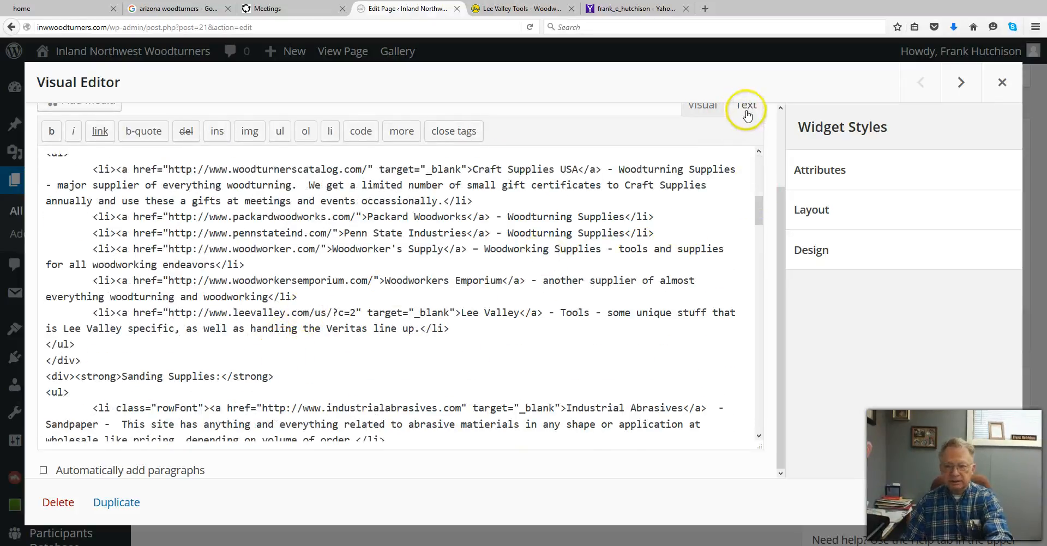
pyautogui.scroll(-5, 240, 316)
pyautogui.scroll(-15, 243, 327)
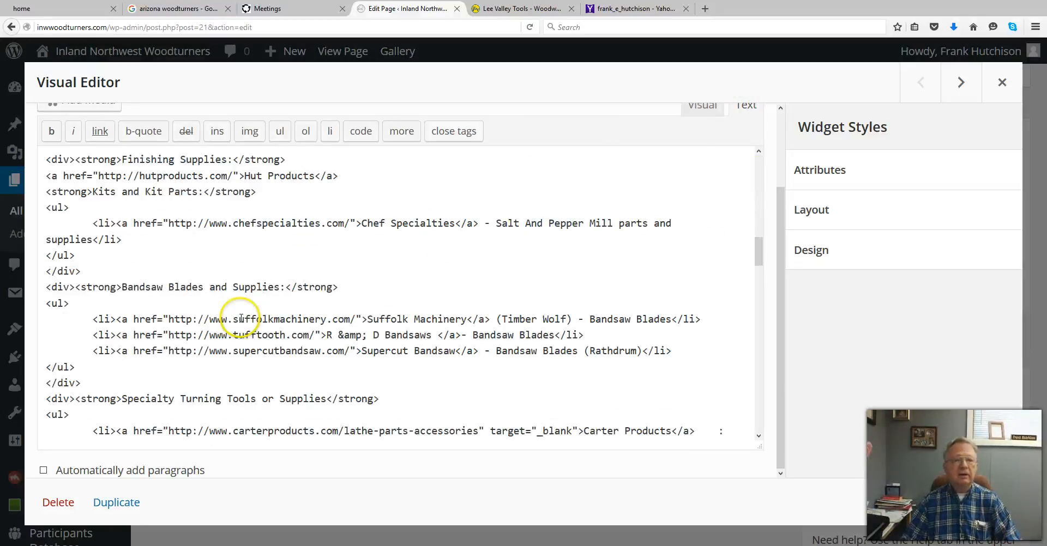
pyautogui.scroll(-15, 251, 355)
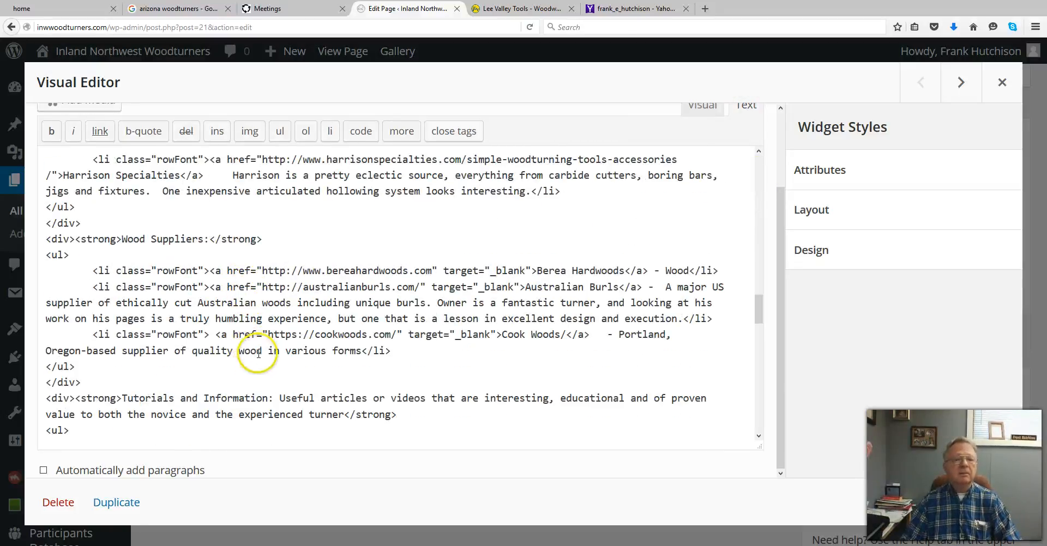
pyautogui.scroll(-10, 262, 379)
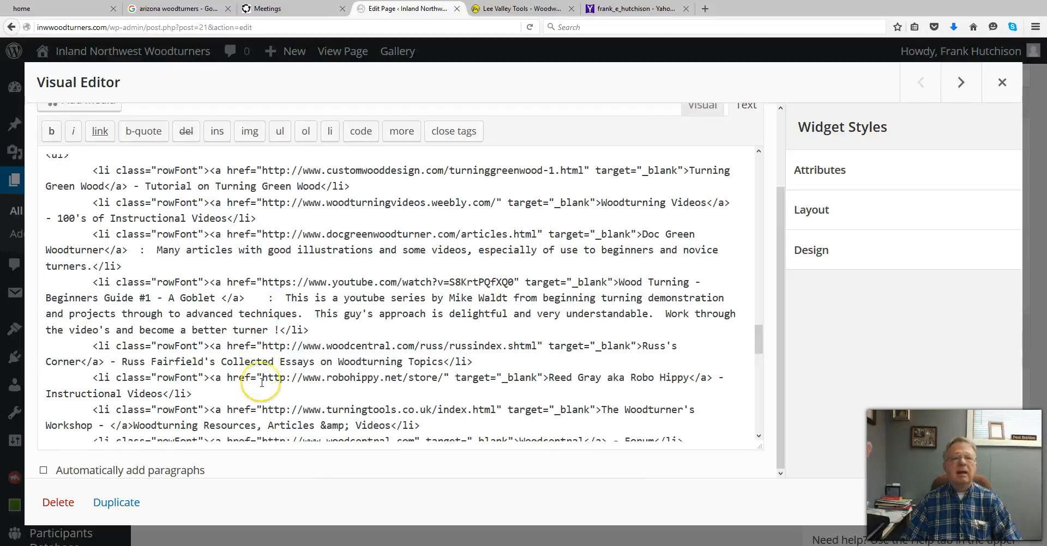
pyautogui.scroll(-10, 264, 383)
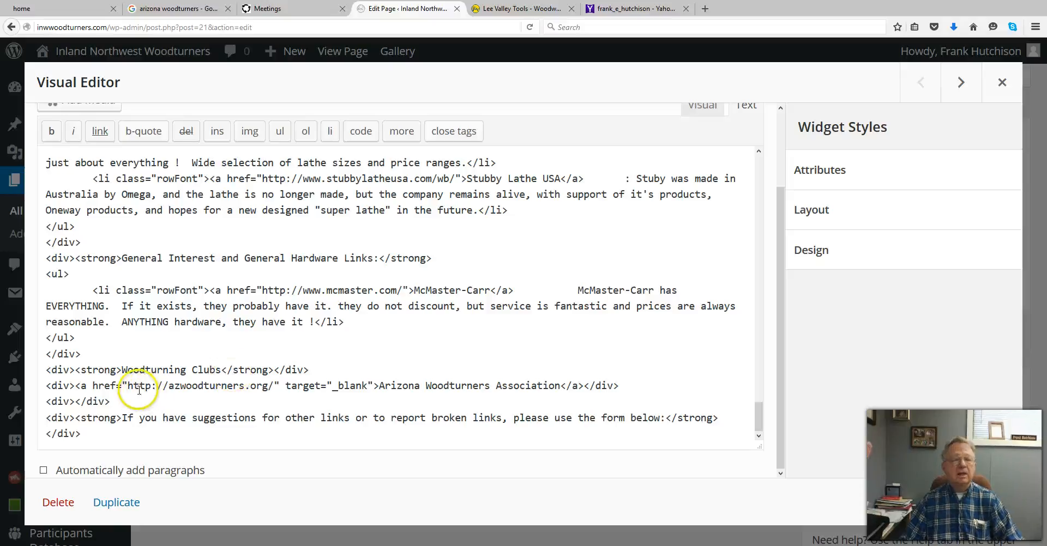
pyautogui.click(583, 387)
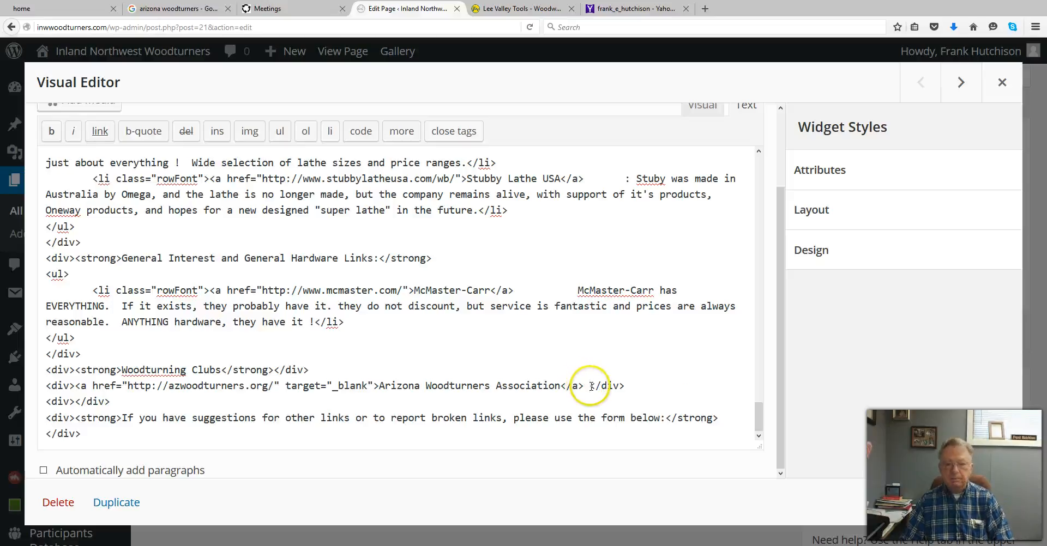
pyautogui.hotkey('ctrl', 'v')
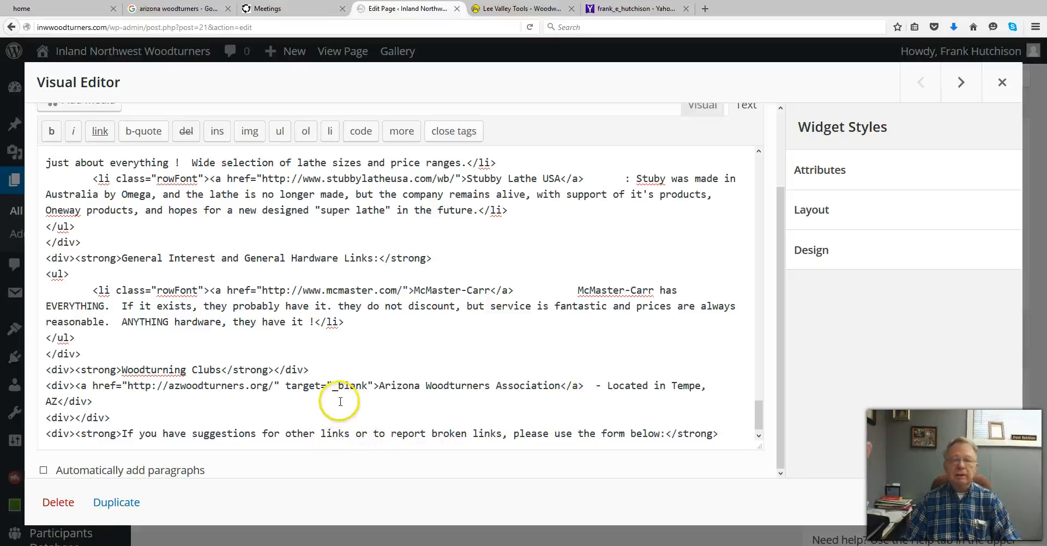
pyautogui.scroll(1, 640, 387)
pyautogui.scroll(1, 640, 387)
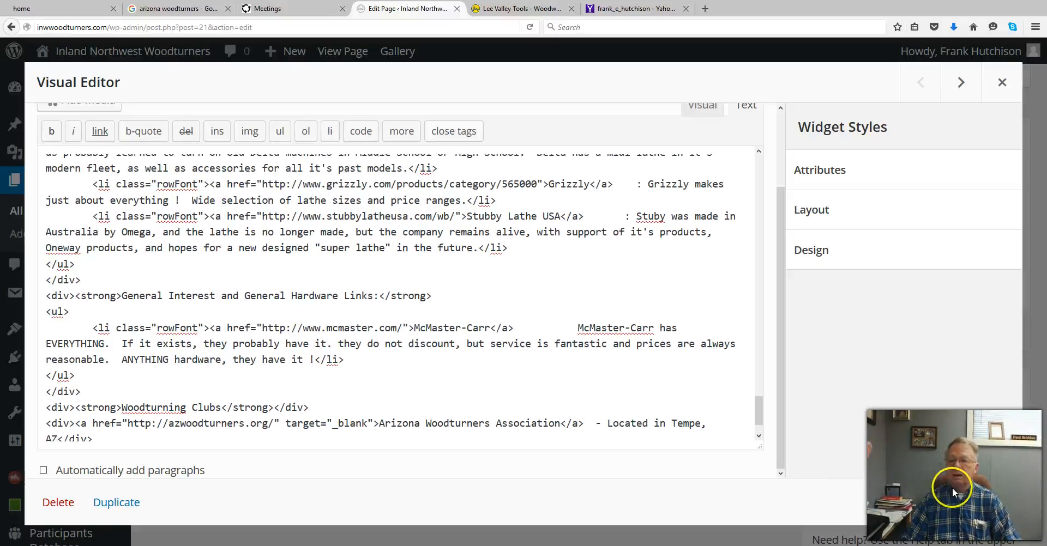
# Finish the widget edit and update the Links page, and preview the Woodturning Clubs section on the site.
pyautogui.click(986, 504)
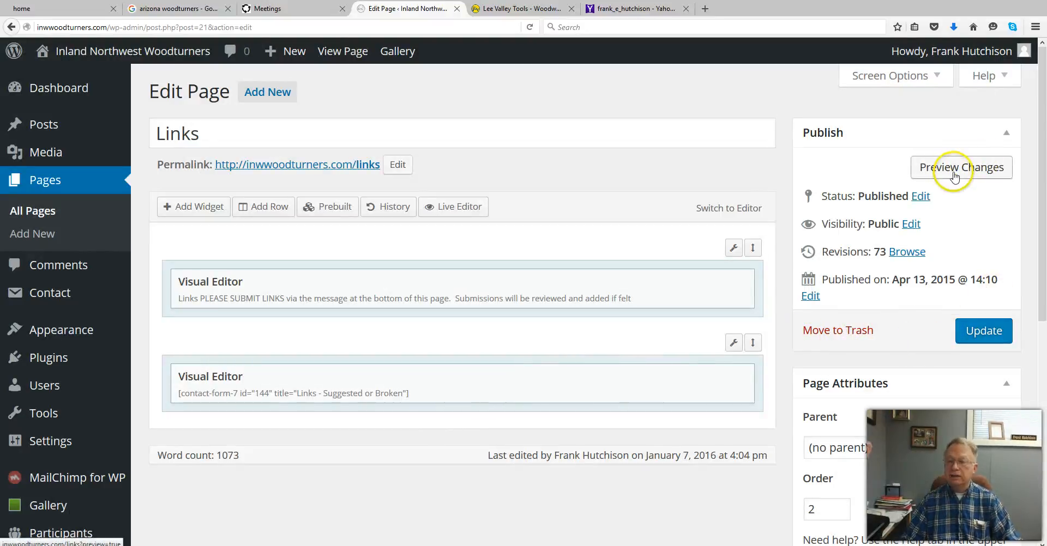
pyautogui.click(971, 333)
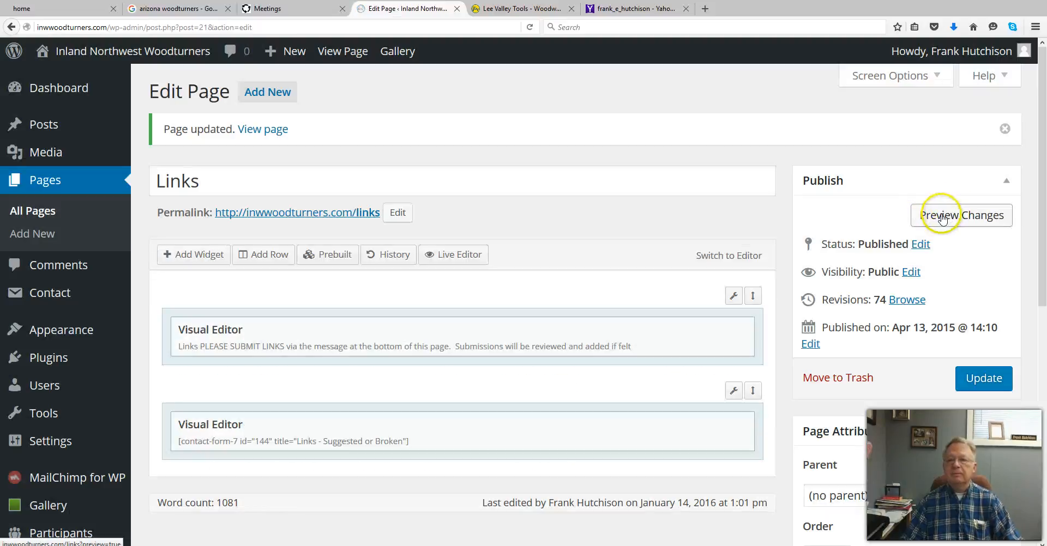
pyautogui.click(938, 220)
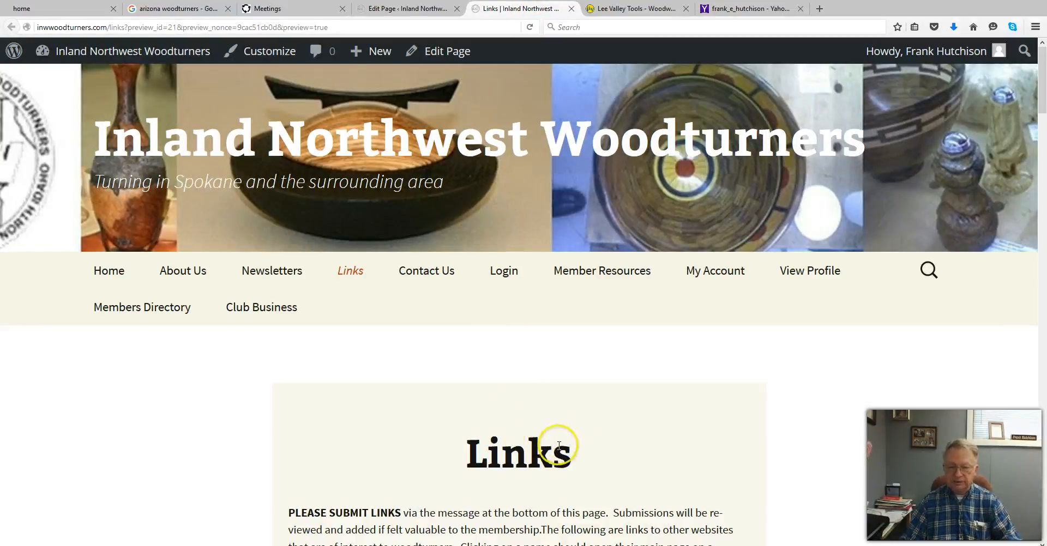
pyautogui.scroll(-20, 559, 445)
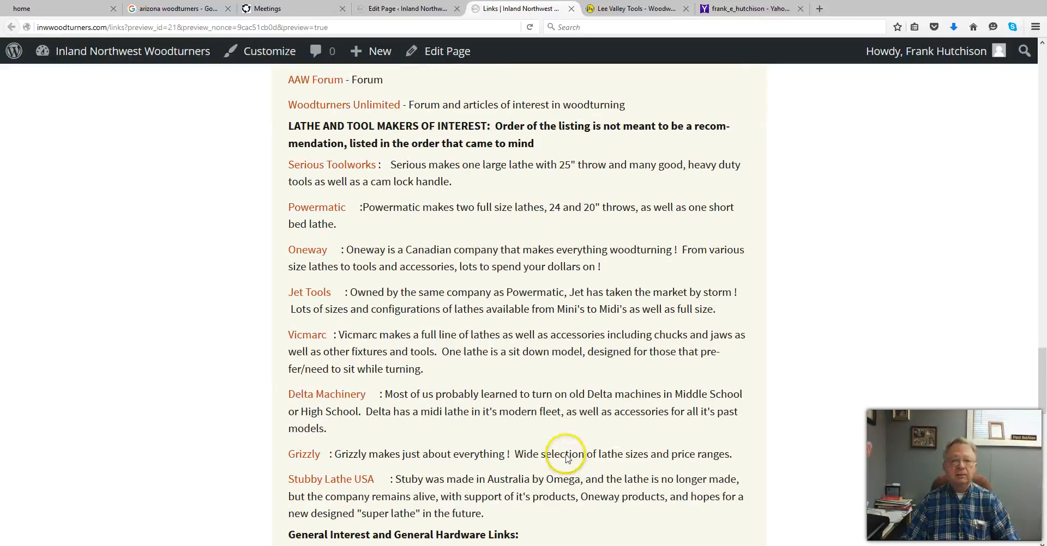
pyautogui.scroll(-10, 566, 458)
pyautogui.scroll(5, 566, 458)
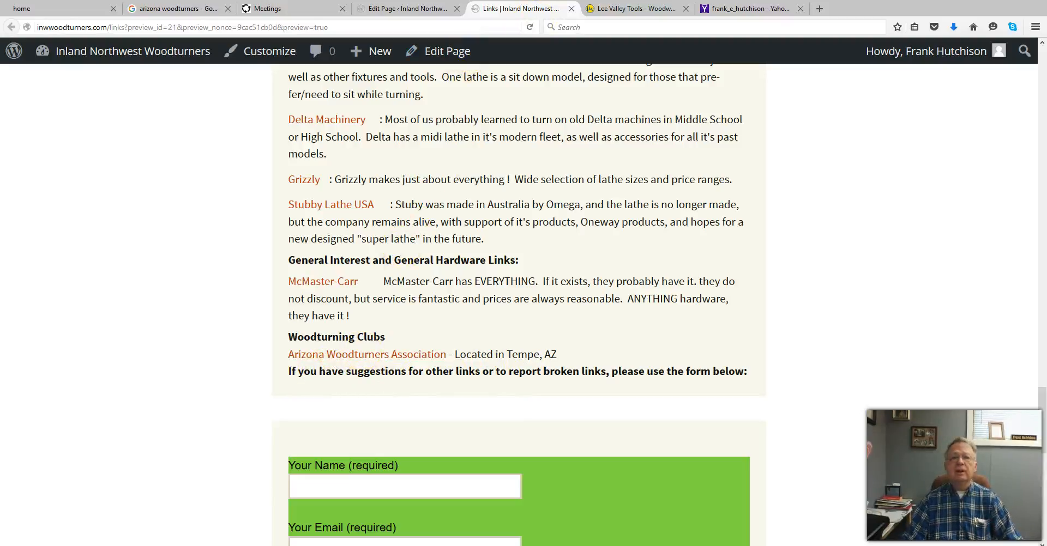
pyautogui.click(571, 9)
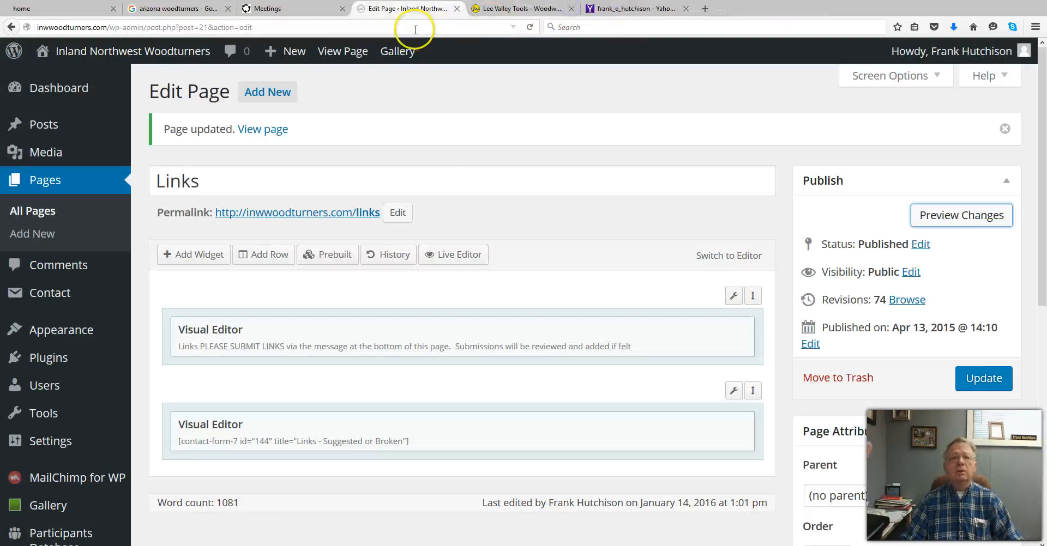
# In the links widget's visual view, add extra blank space between the Arizona Woodturners Association line and the bold suggestions sentence.
pyautogui.click(652, 331)
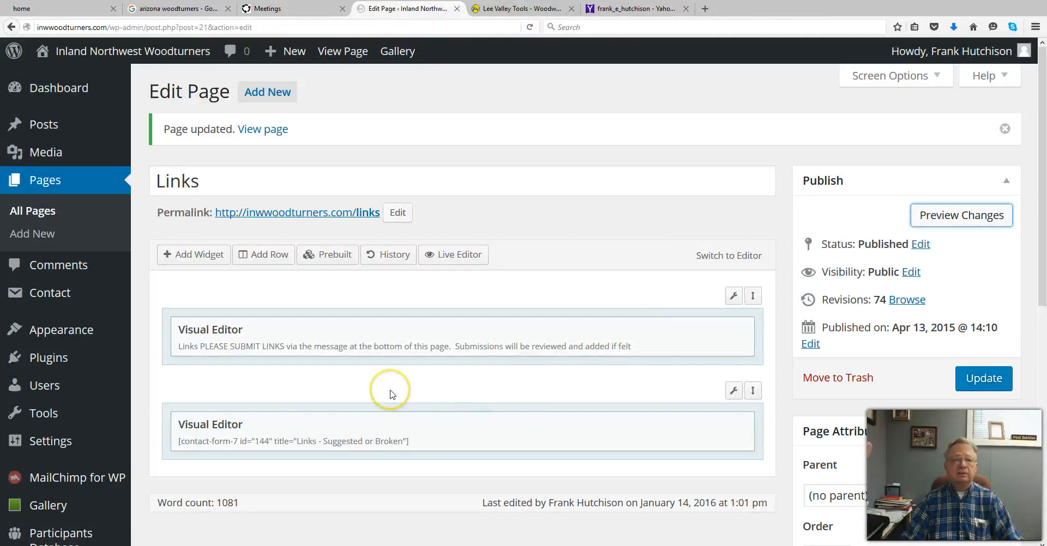
pyautogui.moveTo(554, 351)
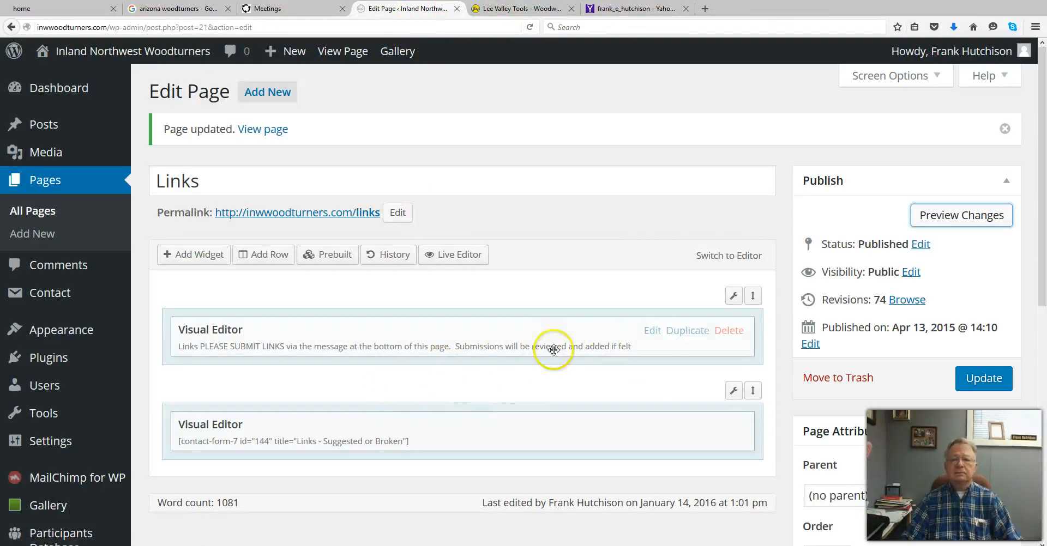
pyautogui.click(652, 332)
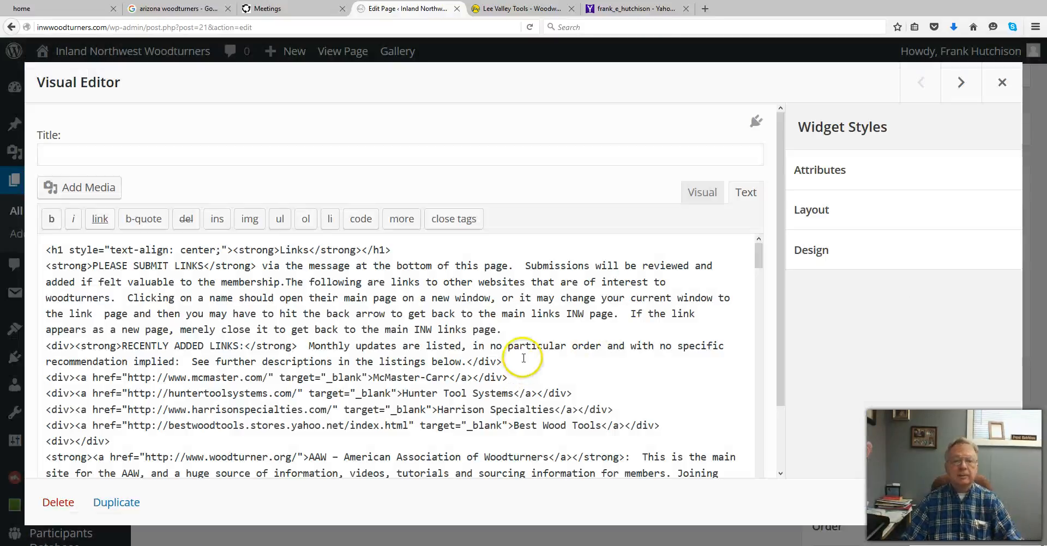
pyautogui.click(704, 194)
pyautogui.scroll(-20, 339, 365)
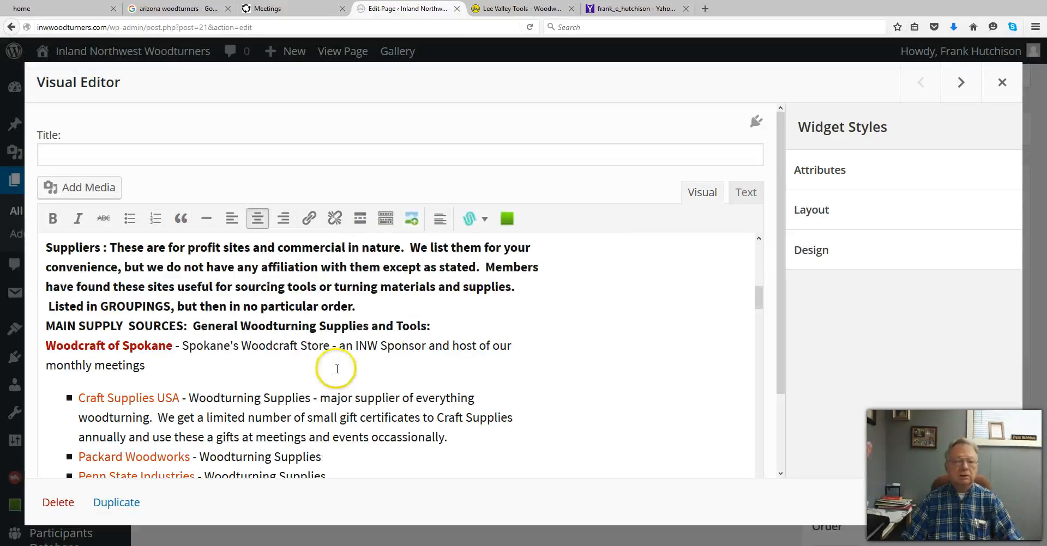
pyautogui.scroll(-10, 339, 371)
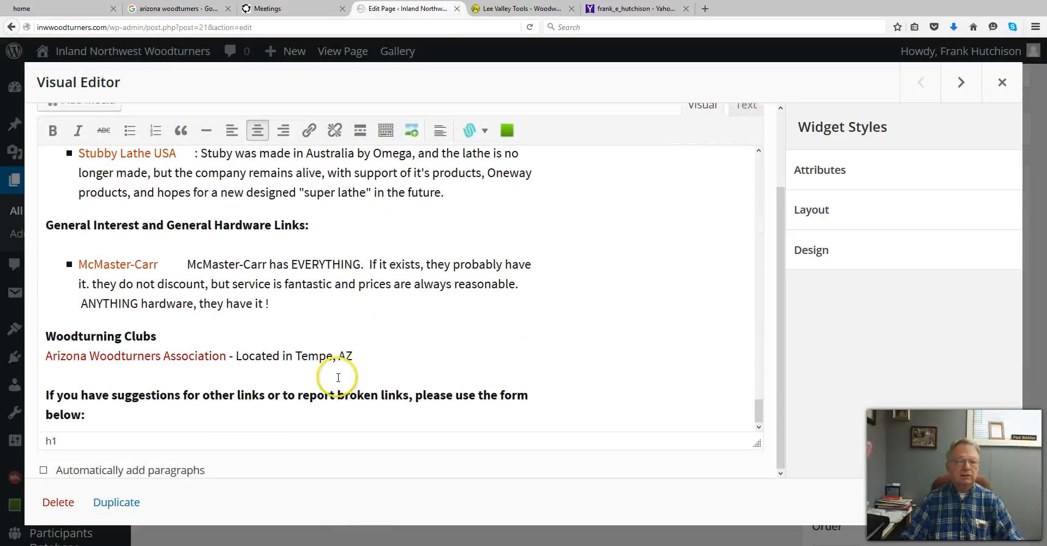
pyautogui.click(47, 384)
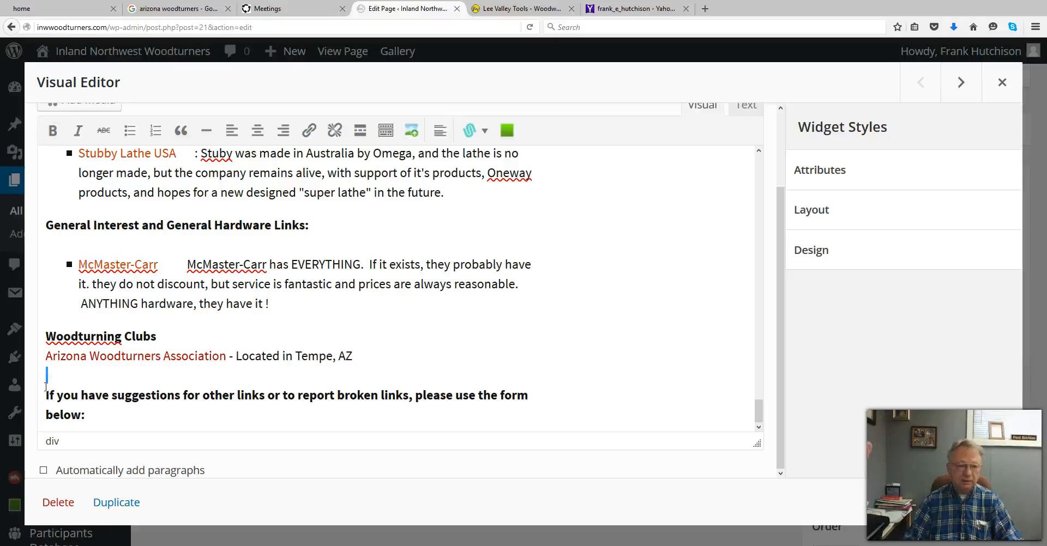
pyautogui.press('Delete')
pyautogui.press('Return')
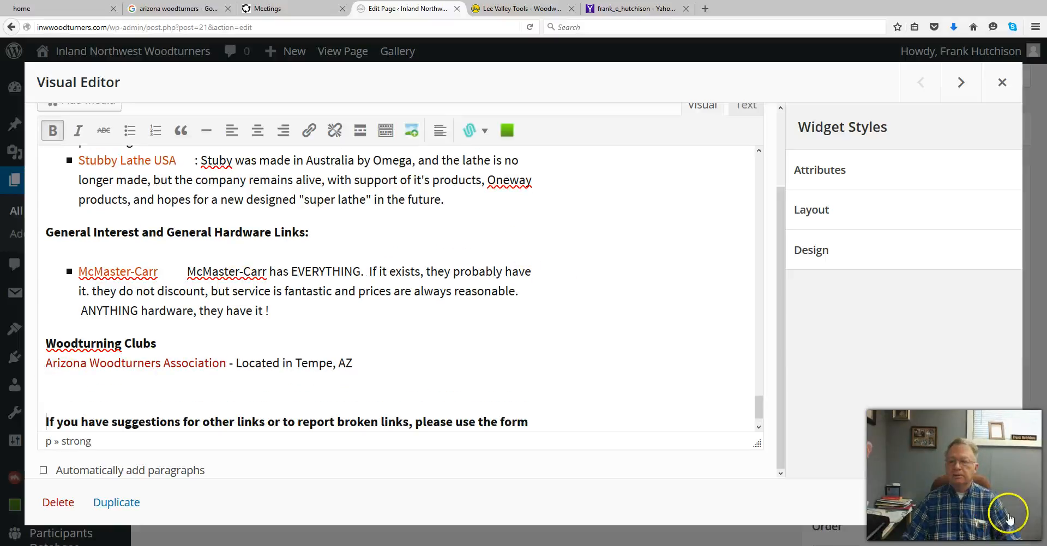
pyautogui.click(989, 507)
# Update the Links page and preview the spacing below the Woodturning Clubs section.
pyautogui.moveTo(730, 321)
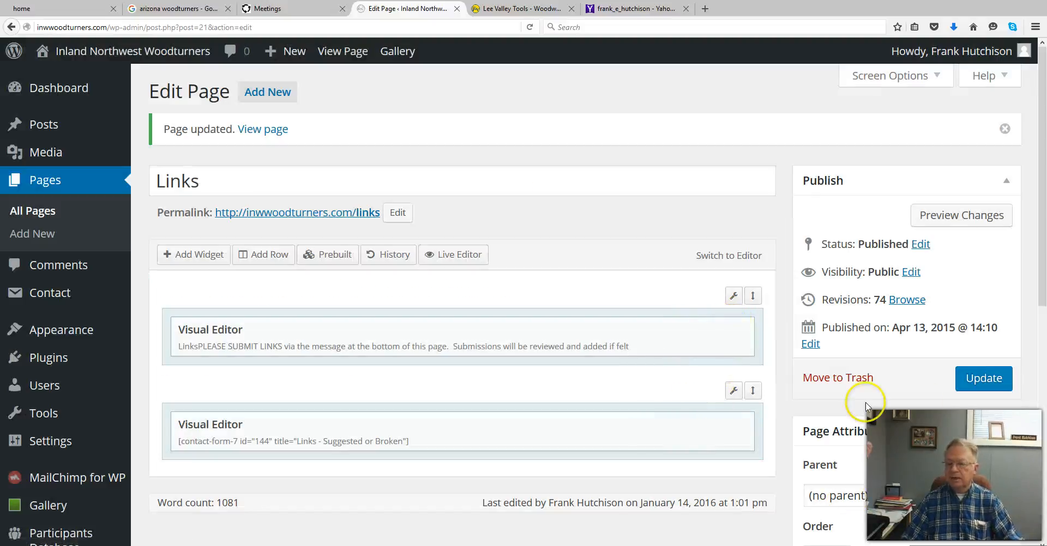
pyautogui.click(1008, 376)
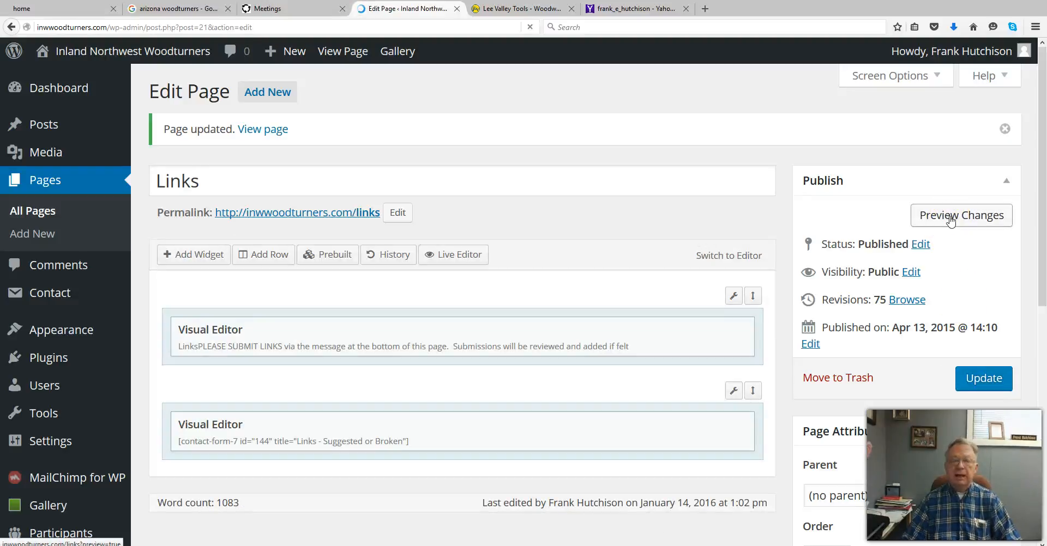
pyautogui.click(950, 218)
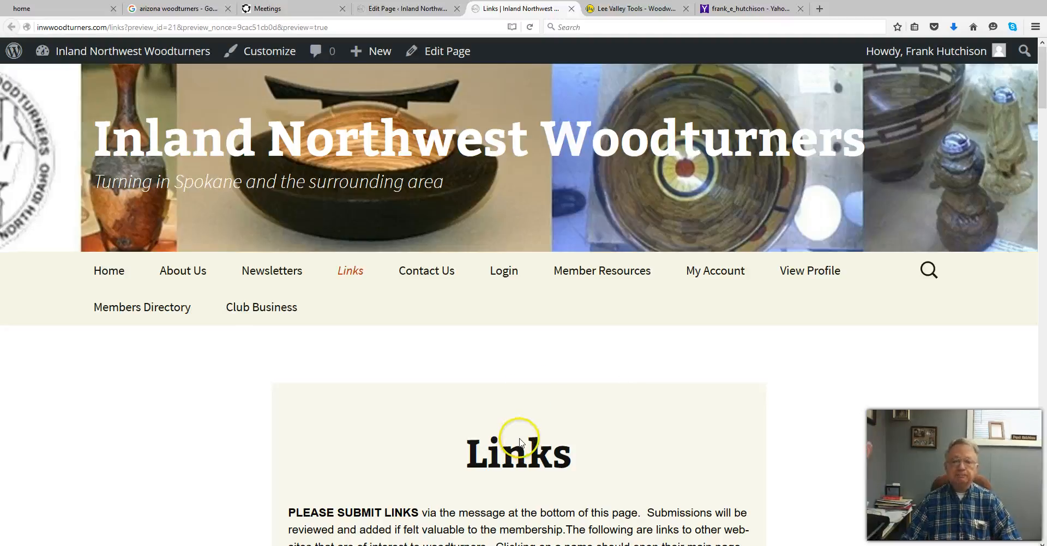
pyautogui.scroll(-15, 533, 387)
pyautogui.scroll(-15, 527, 435)
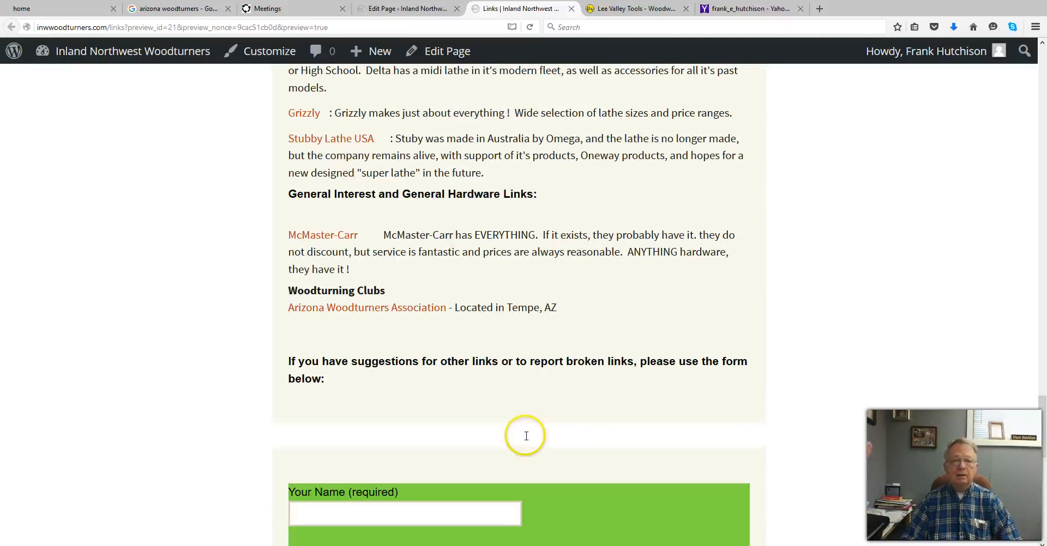
pyautogui.scroll(3, 526, 436)
pyautogui.scroll(1, 527, 436)
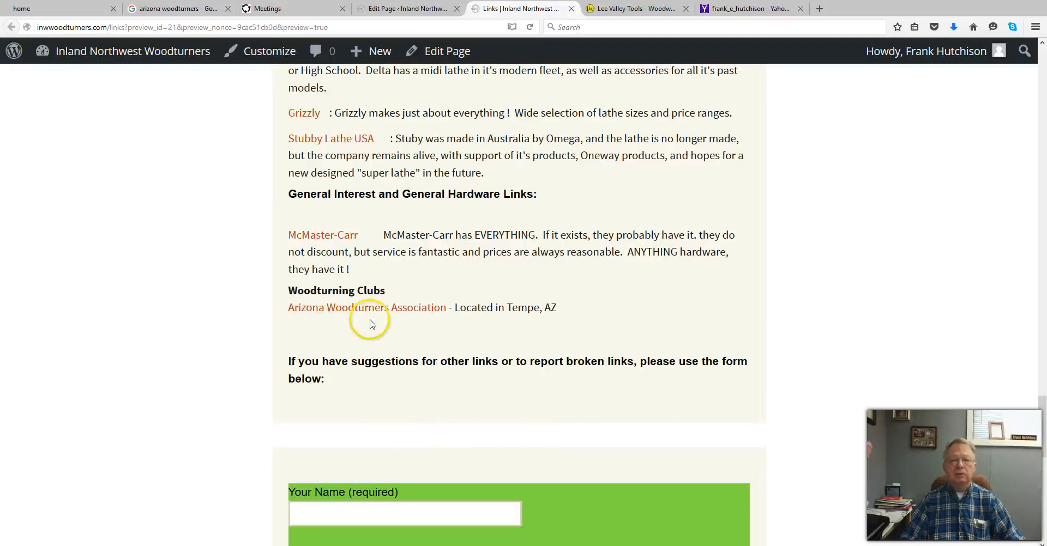
# Test the Arizona Woodturners Association link from the preview and check that the Links page stays open alongside the club's site.
pyautogui.click(411, 309)
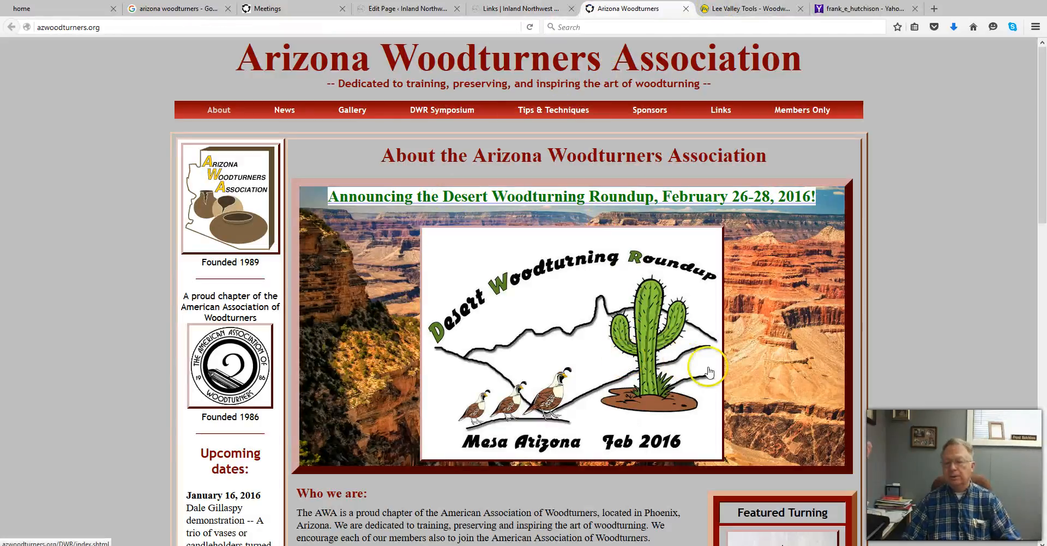
pyautogui.click(545, 8)
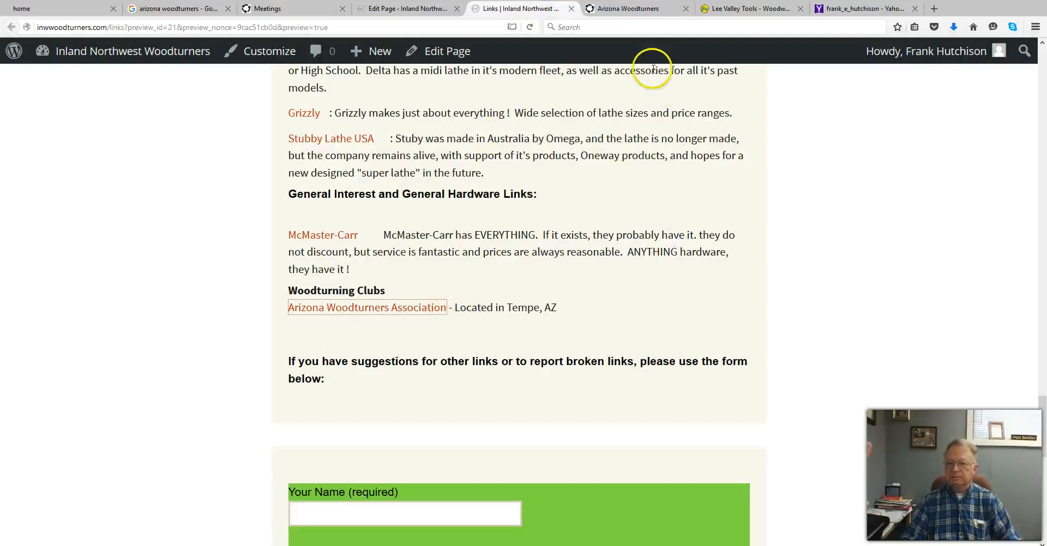
pyautogui.click(644, 9)
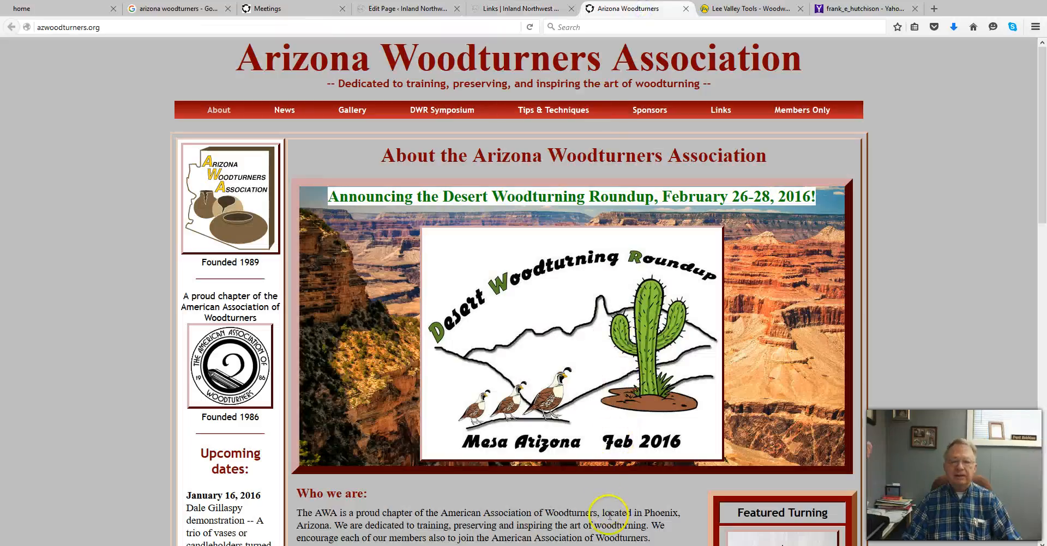